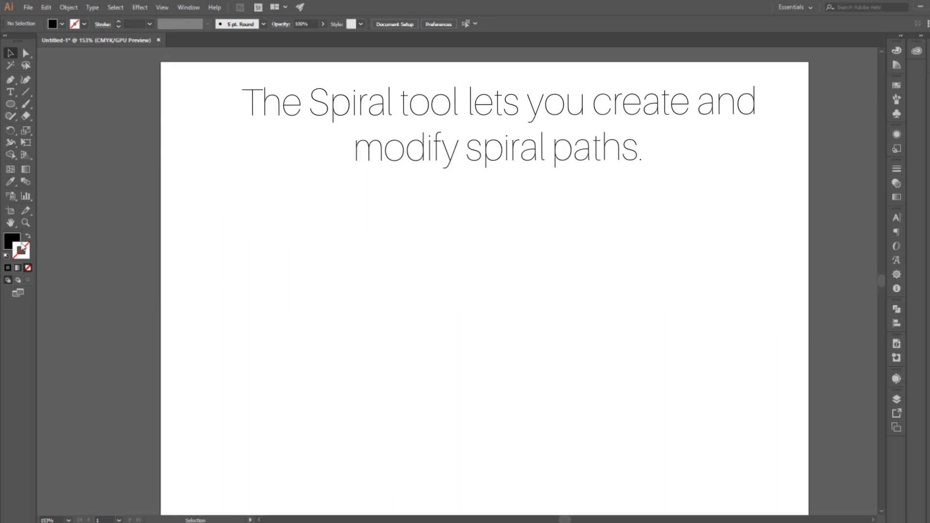
# - Swap fill and stroke so new shapes get no fill and a black 1 pt stroke
pyautogui.click(28, 236)
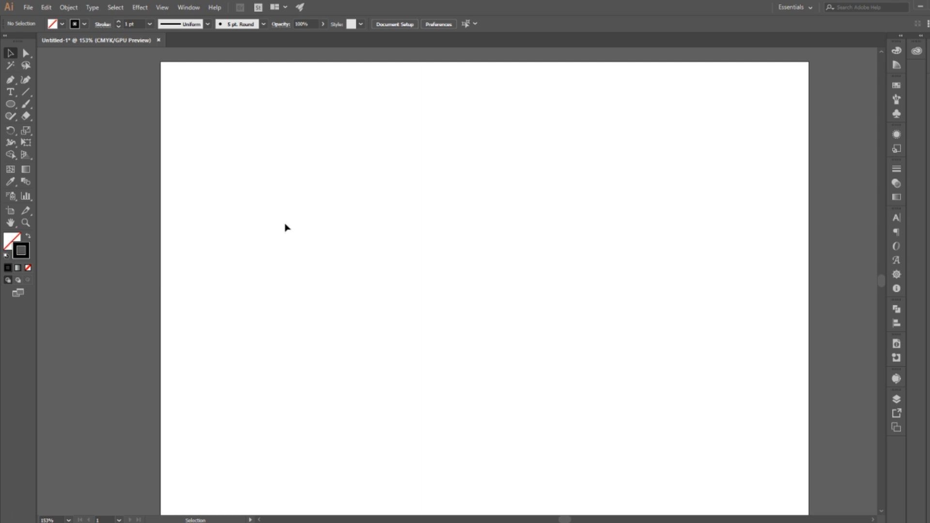
# - Select the Spiral tool from the Line Segment group, then draw and undo a trial spiral
pyautogui.click(28, 91)
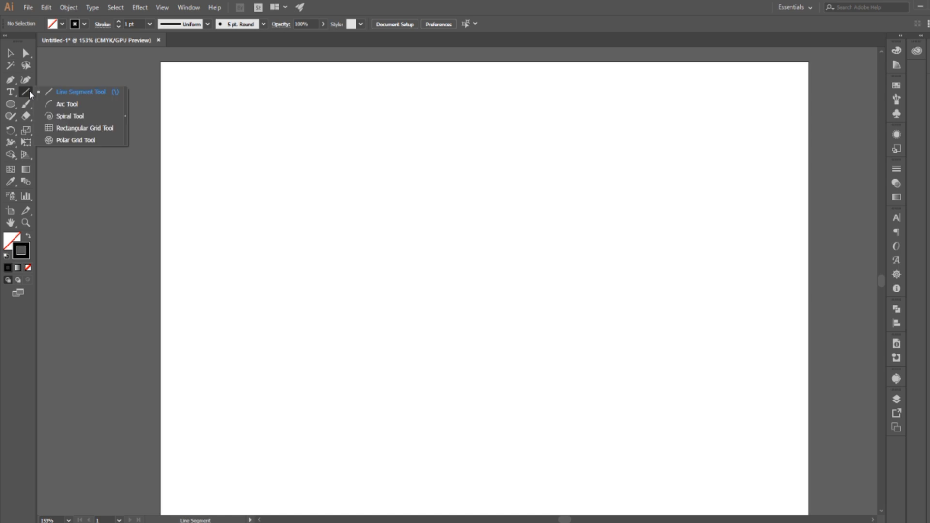
pyautogui.click(70, 117)
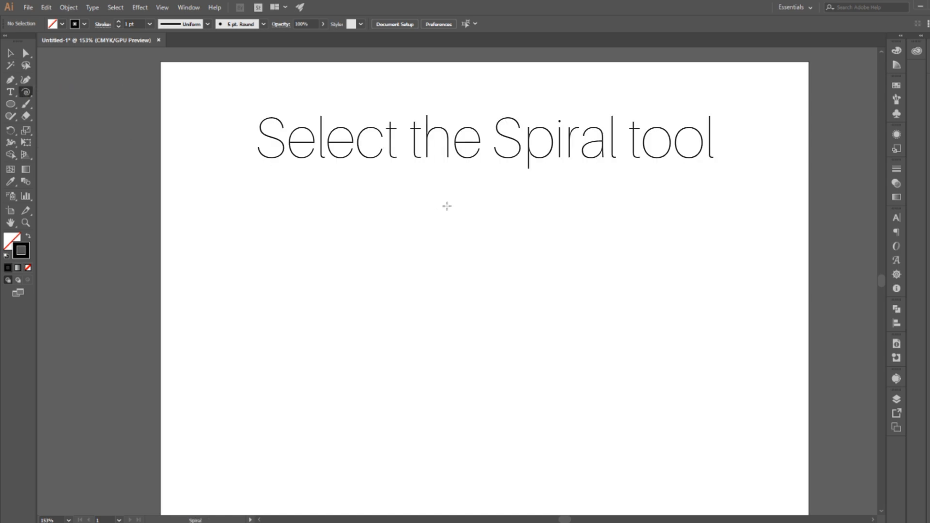
pyautogui.moveTo(455, 251); pyautogui.dragTo(457, 386)
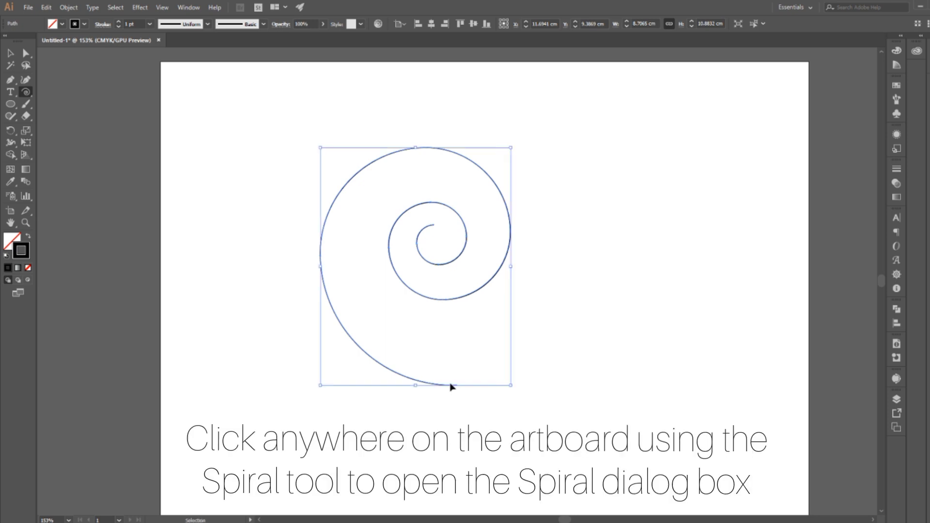
pyautogui.hotkey('ctrl', 'z')
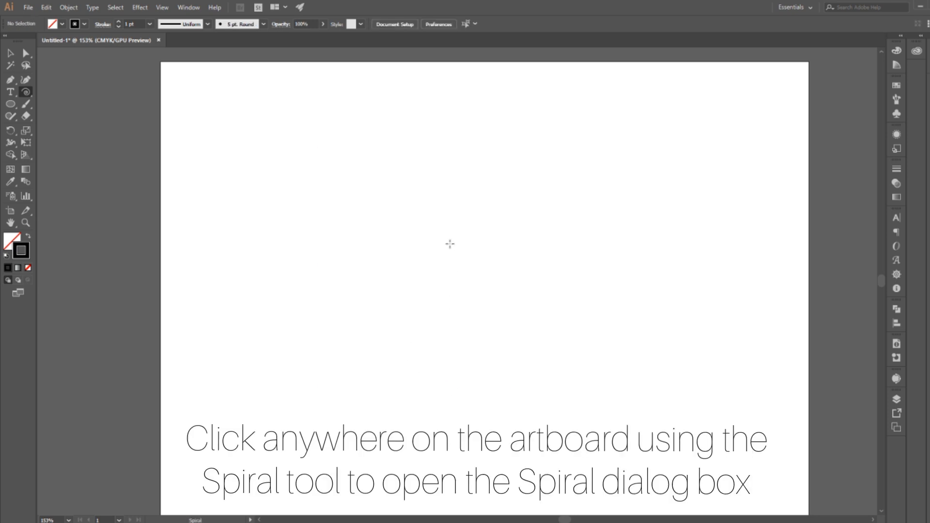
# - Make a spiral from the dialog: 6.0669 cm radius, 80% decay, clockwise style, 5 segments
pyautogui.click(450, 244)
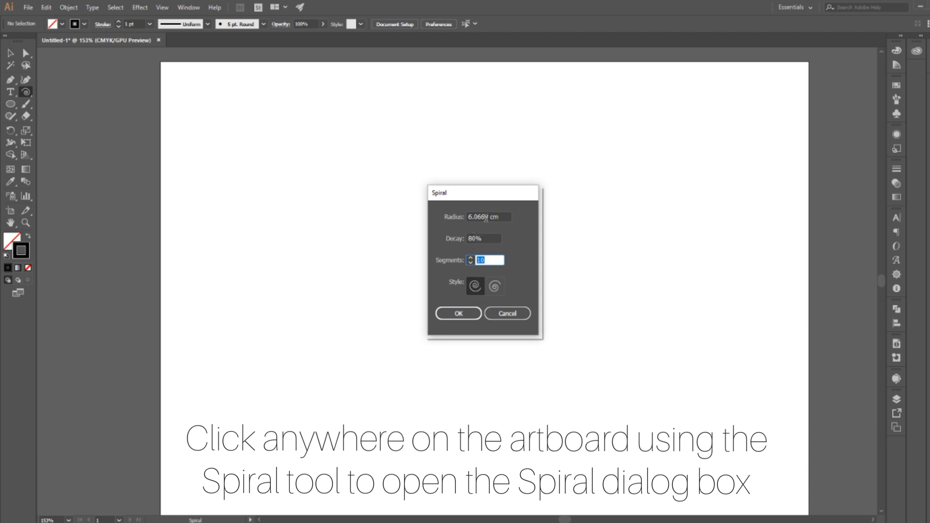
pyautogui.moveTo(504, 217); pyautogui.dragTo(459, 222)
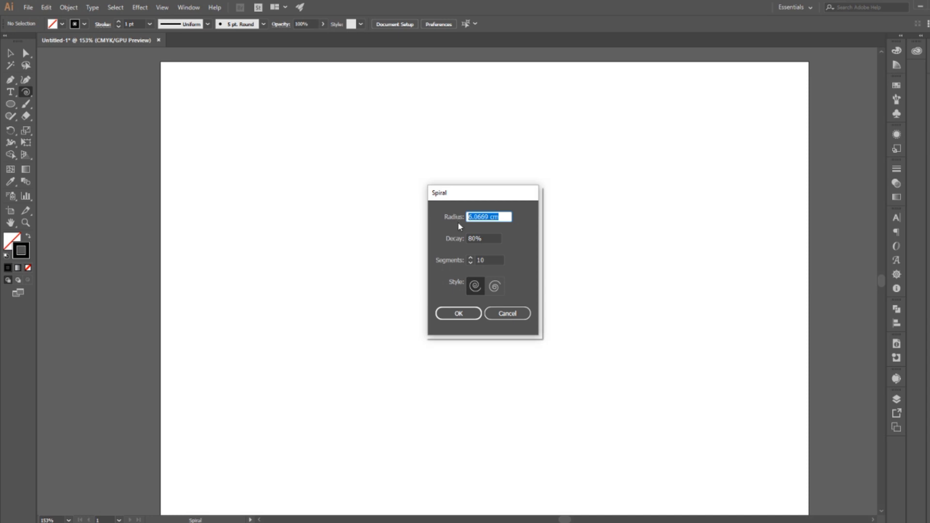
pyautogui.press('Tab')
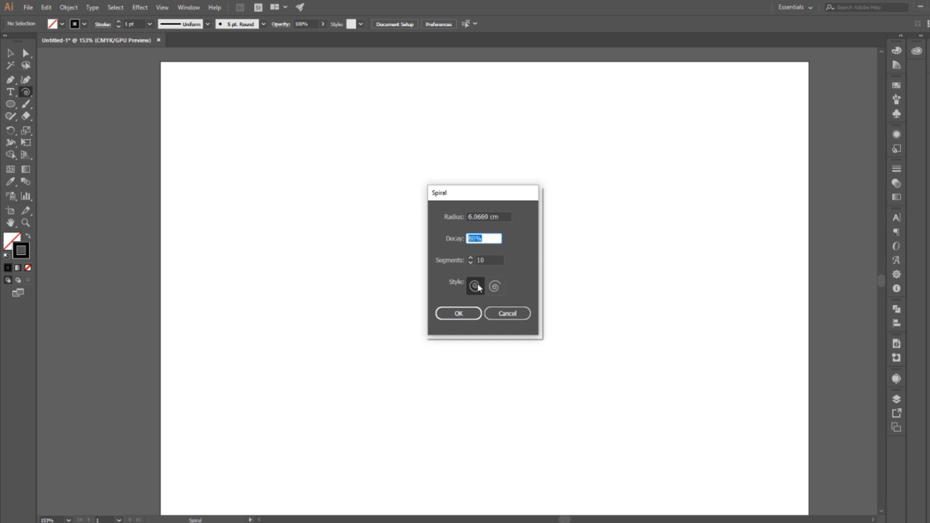
pyautogui.click(495, 286)
pyautogui.click(487, 260)
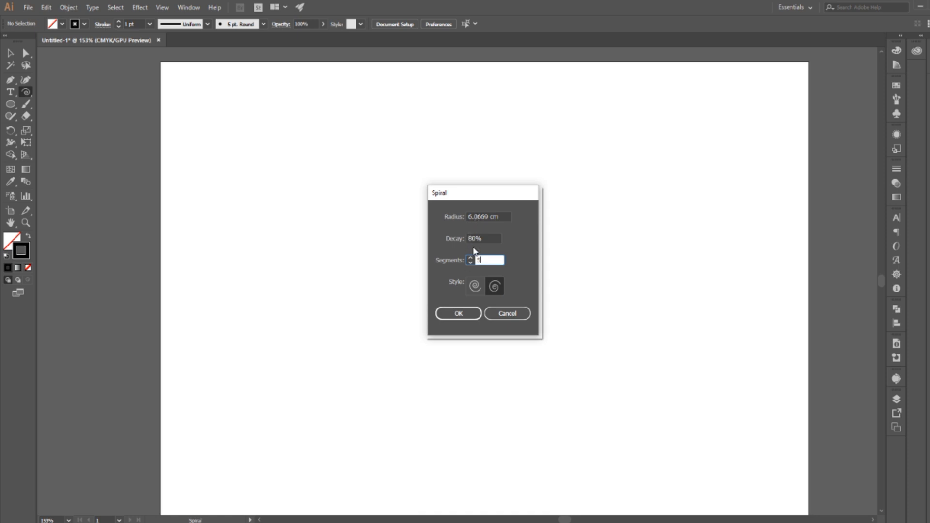
pyautogui.click(458, 314)
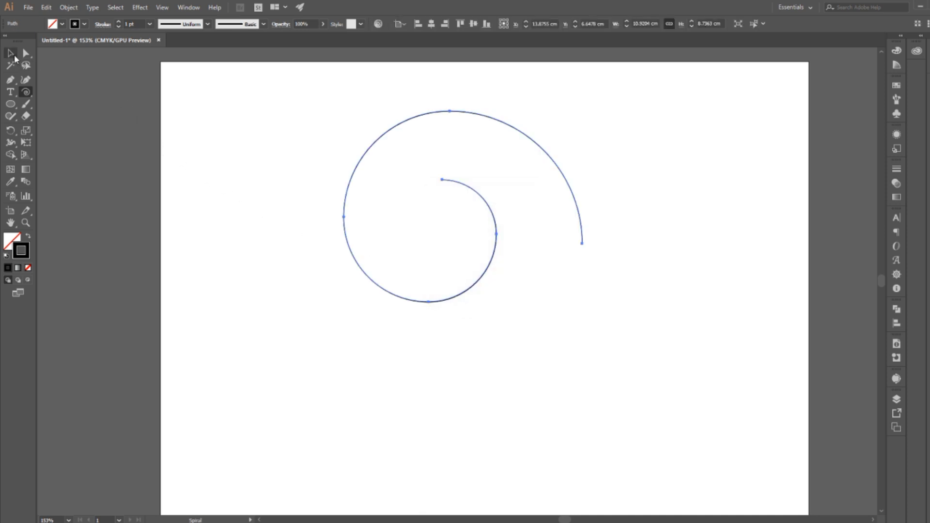
# - Rotate the spiral clockwise, shrink it slightly and move it to the upper middle
pyautogui.click(11, 54)
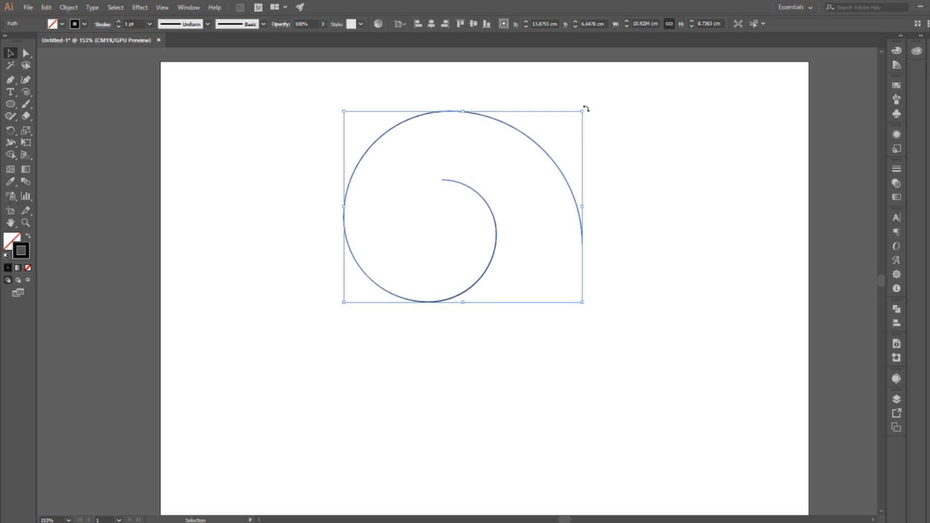
pyautogui.moveTo(586, 108); pyautogui.dragTo(591, 258)
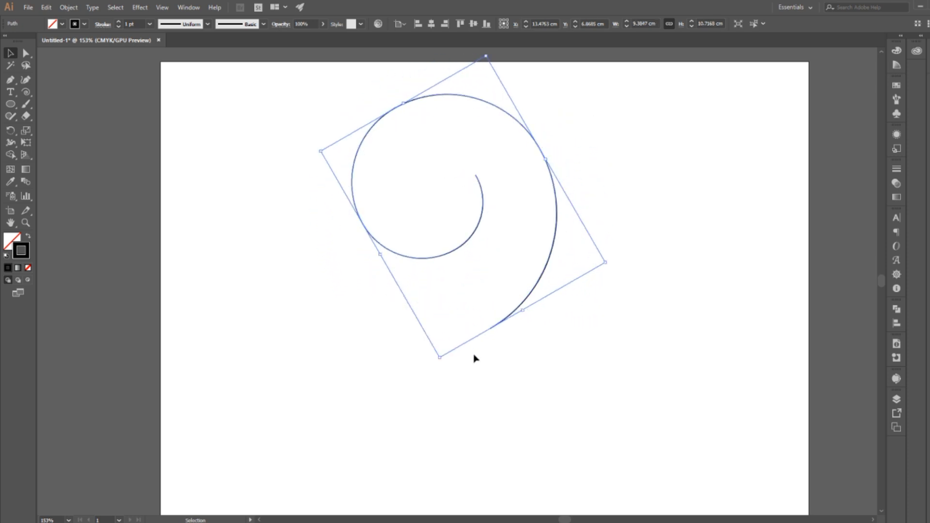
pyautogui.moveTo(441, 359); pyautogui.dragTo(443, 312)
pyautogui.moveTo(536, 239)
pyautogui.mouseDown()
pyautogui.moveTo(532, 257)
pyautogui.moveTo(548, 266)
pyautogui.moveTo(546, 254)
pyautogui.mouseUp()
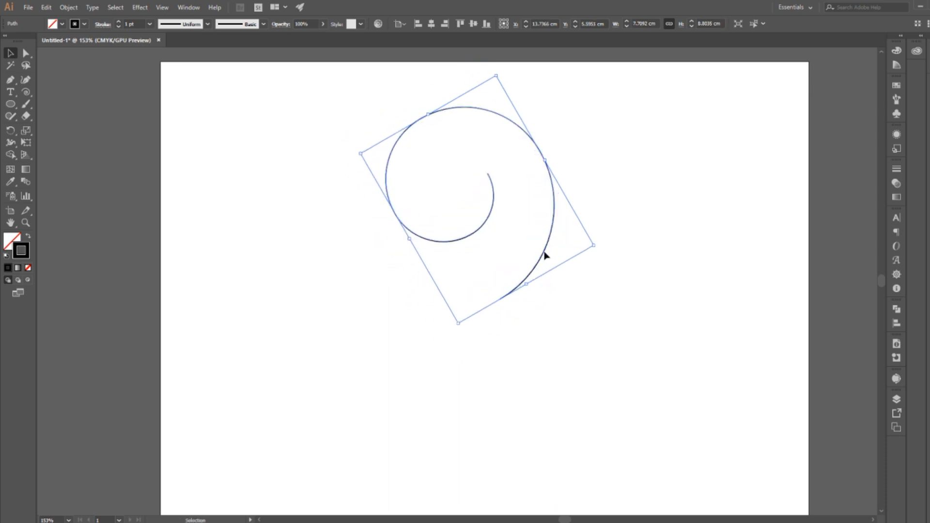
pyautogui.click(554, 309)
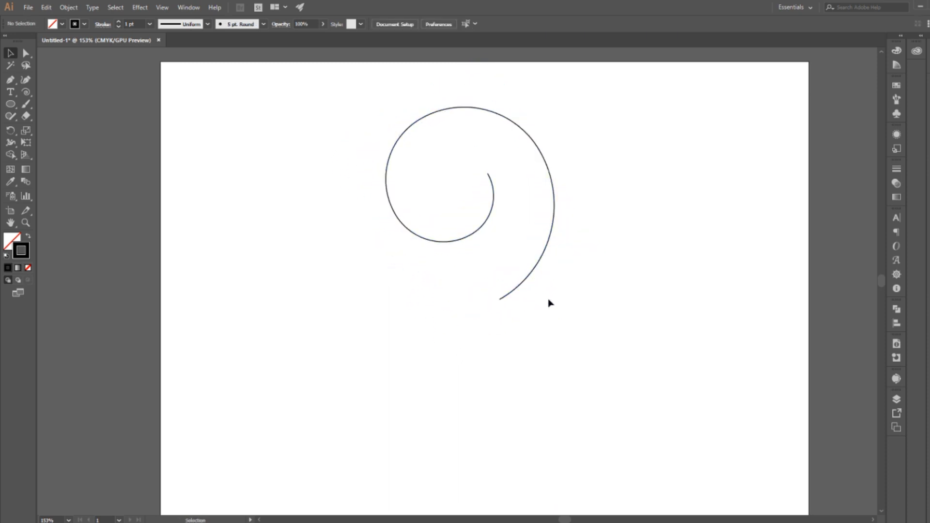
# - Continue the spiral's outer end with two curved Pen anchors reaching near the page bottom
pyautogui.click(10, 79)
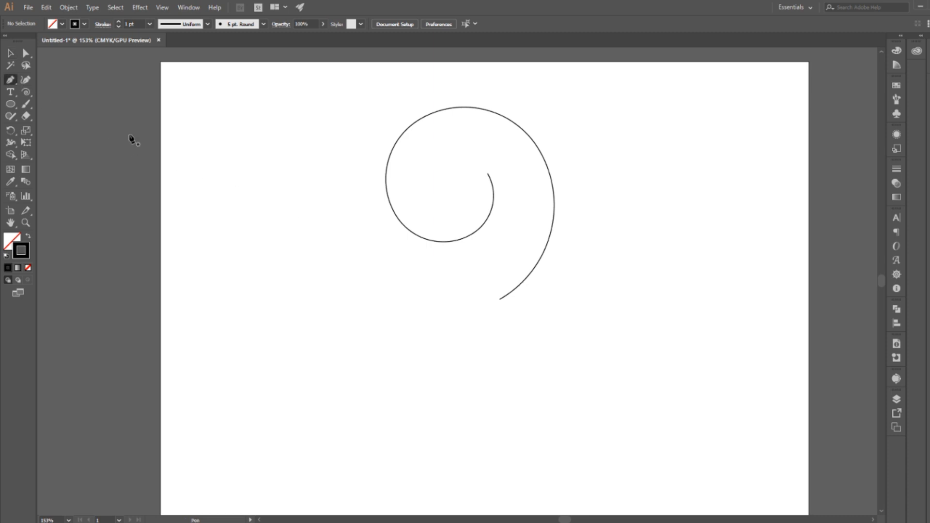
pyautogui.click(500, 301)
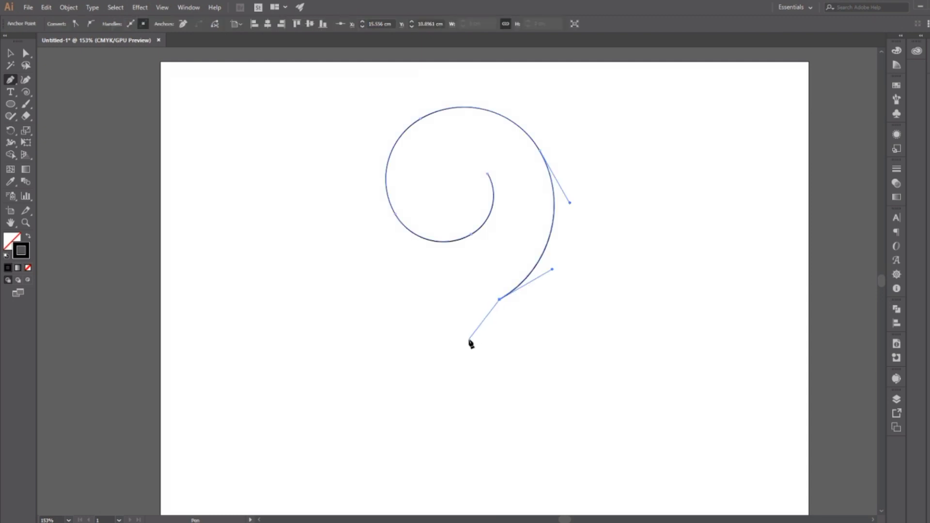
pyautogui.hotkey('ctrl', 'z')
pyautogui.click(500, 300)
pyautogui.moveTo(455, 373); pyautogui.dragTo(465, 418)
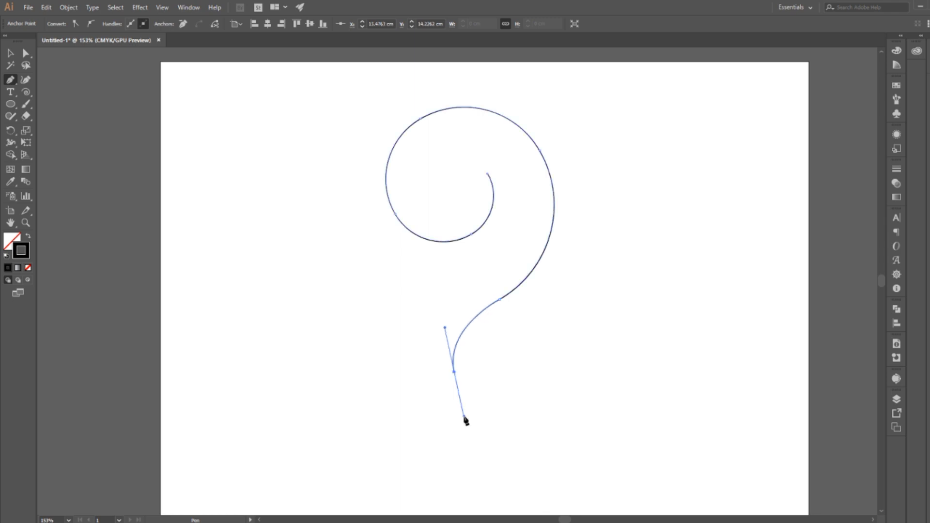
pyautogui.scroll(-2, 464, 418)
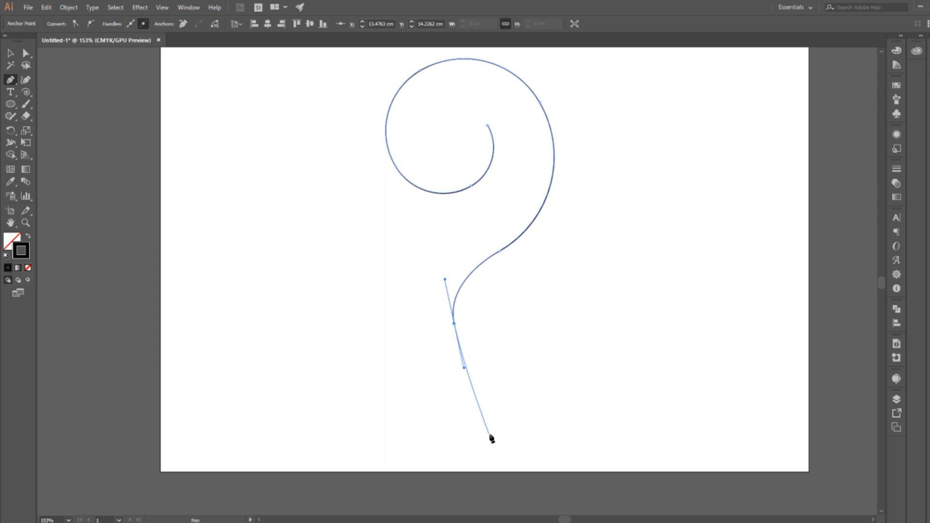
pyautogui.moveTo(499, 451); pyautogui.dragTo(503, 501)
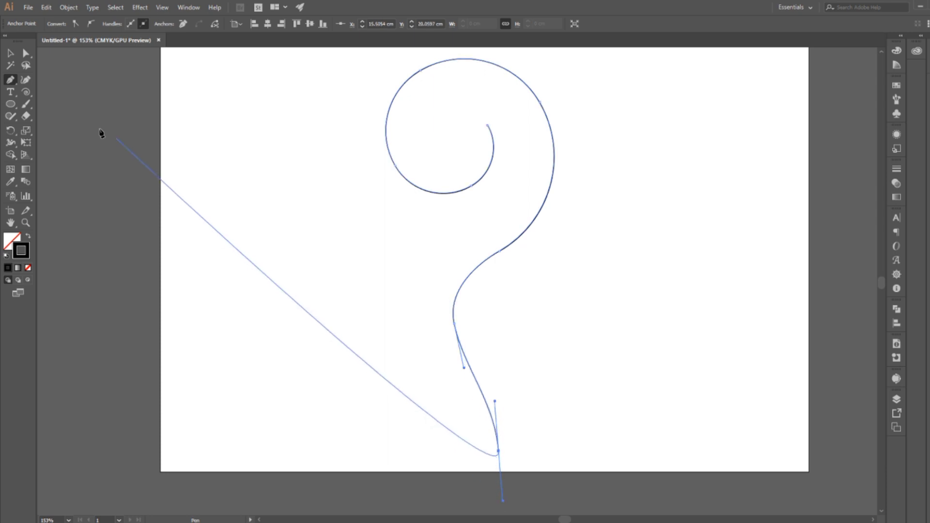
# - Round the corner at the spiral–tail junction anchor with the Direct Selection tool
pyautogui.click(28, 57)
pyautogui.click(486, 316)
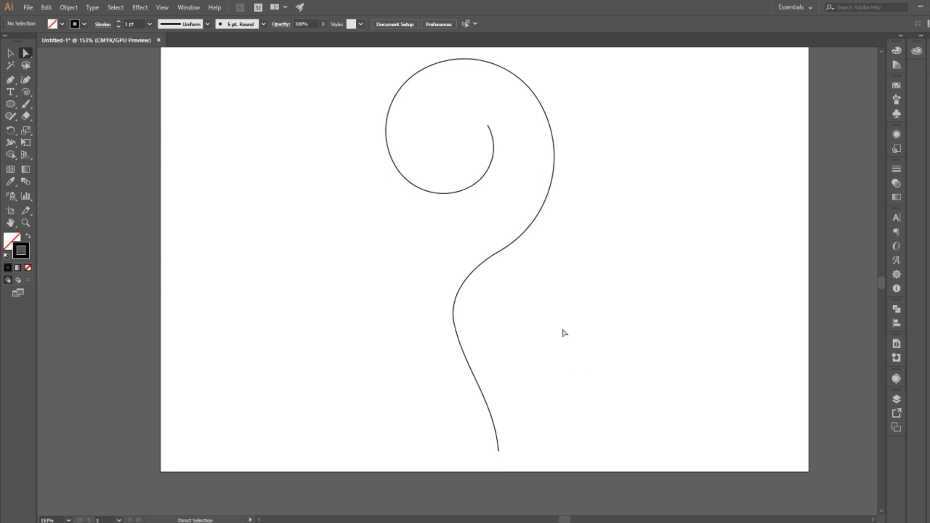
pyautogui.click(498, 252)
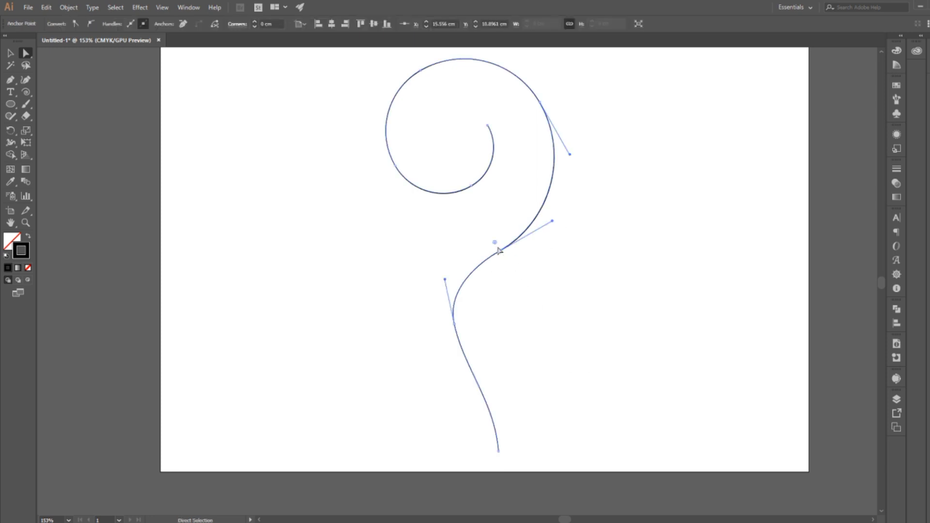
pyautogui.moveTo(495, 242); pyautogui.dragTo(261, 110)
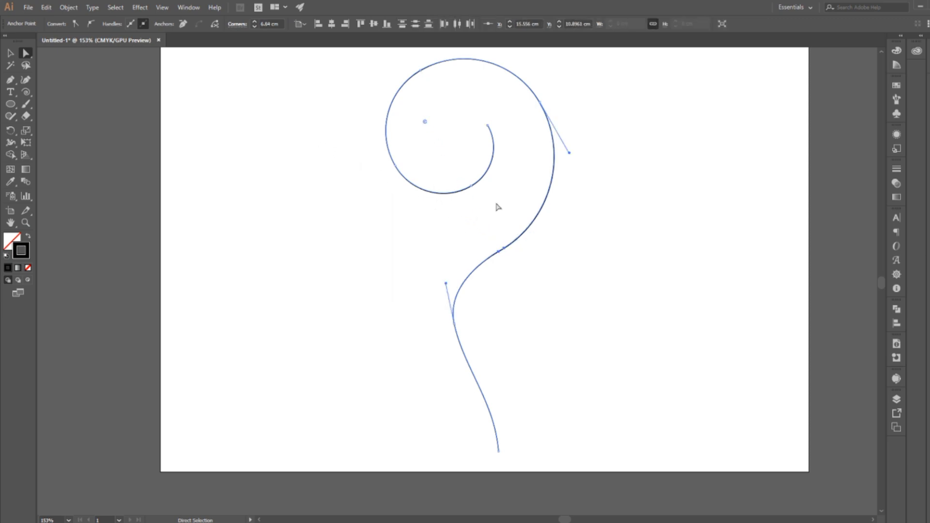
pyautogui.click(509, 262)
# - Reshape the curve above the junction and shift the lower-curve anchor left for a smooth S-bend
pyautogui.click(515, 250)
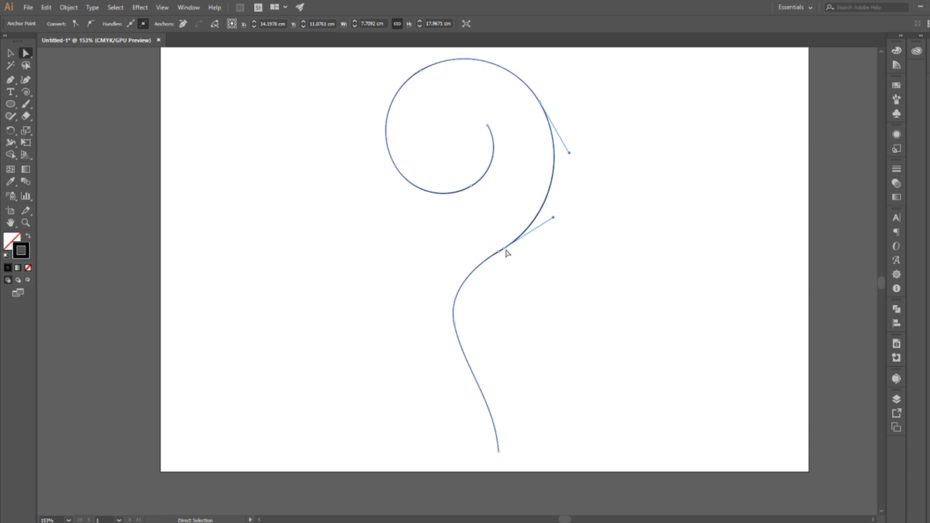
pyautogui.click(504, 249)
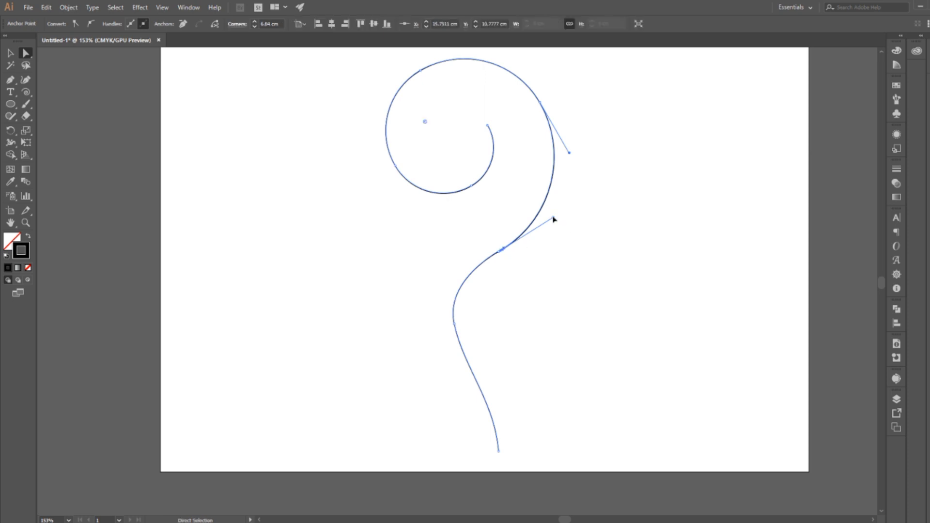
pyautogui.moveTo(553, 219); pyautogui.dragTo(574, 195)
pyautogui.press('ctrl')
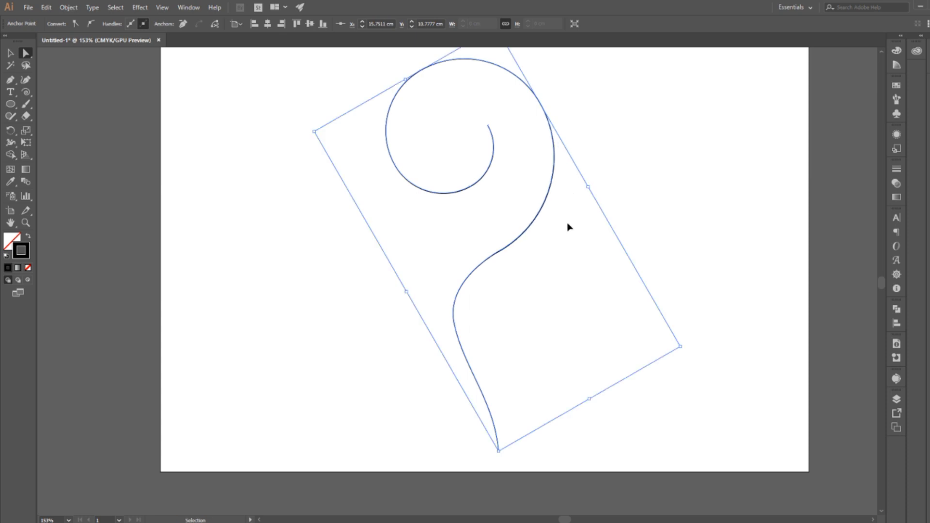
pyautogui.click(500, 255)
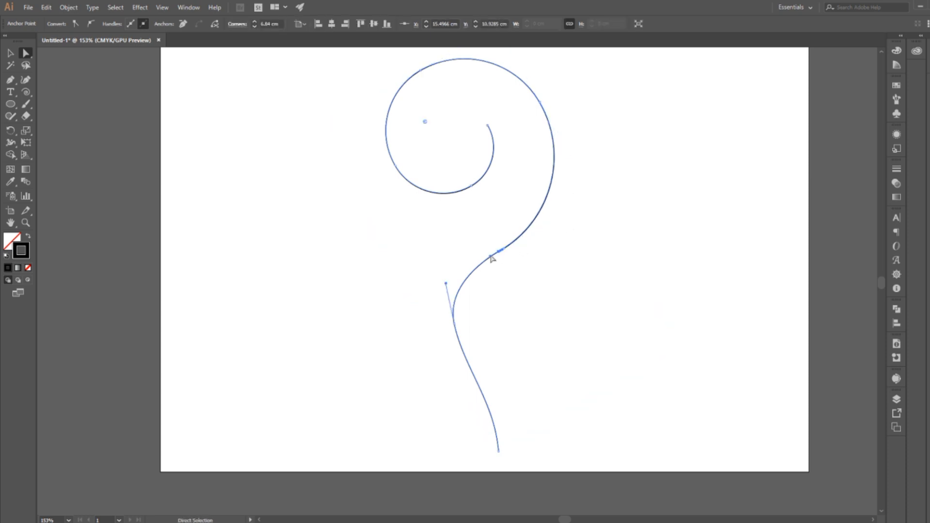
pyautogui.click(497, 254)
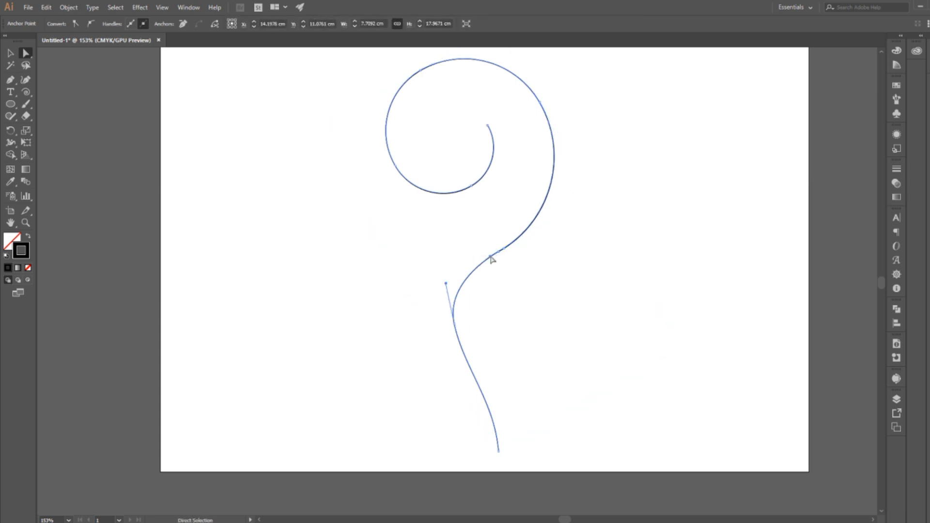
pyautogui.moveTo(490, 256); pyautogui.dragTo(453, 255)
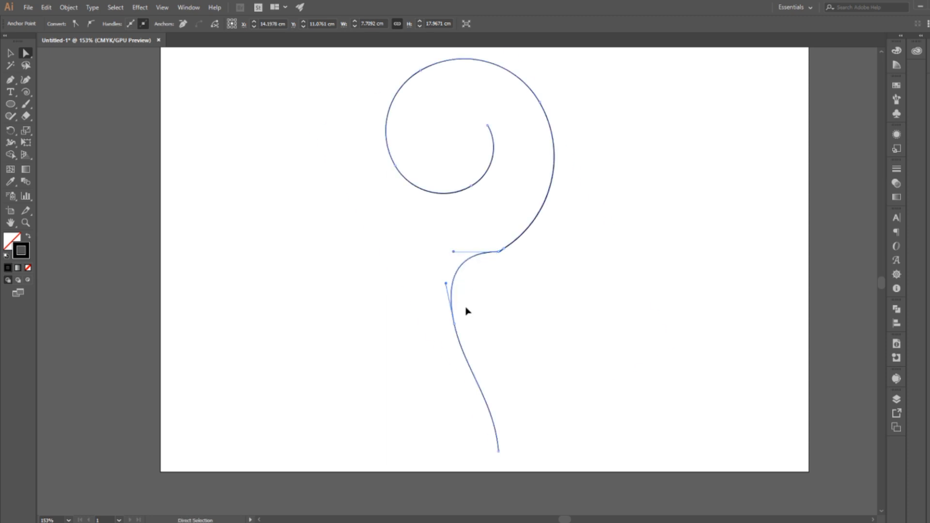
pyautogui.keyDown('ctrl'); pyautogui.click(510, 291); pyautogui.keyUp('ctrl')
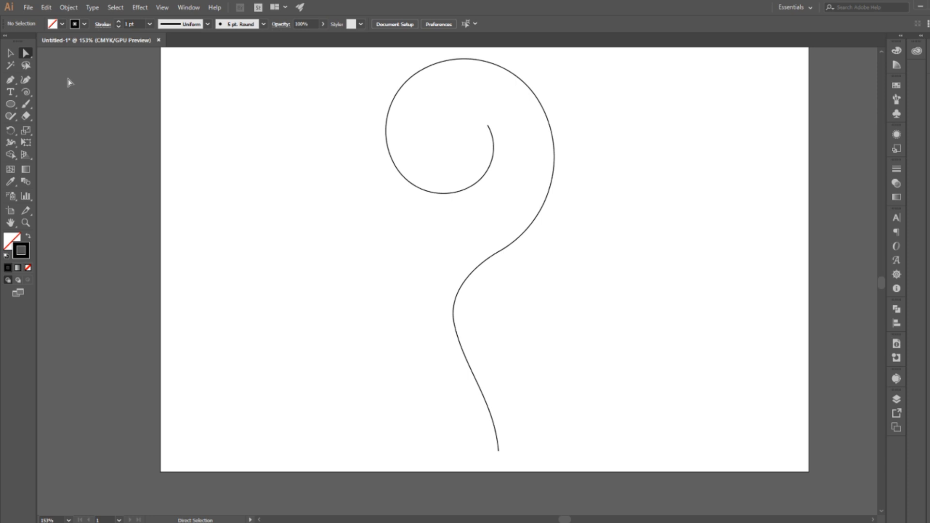
pyautogui.click(10, 53)
pyautogui.moveTo(882, 283); pyautogui.dragTo(882, 281)
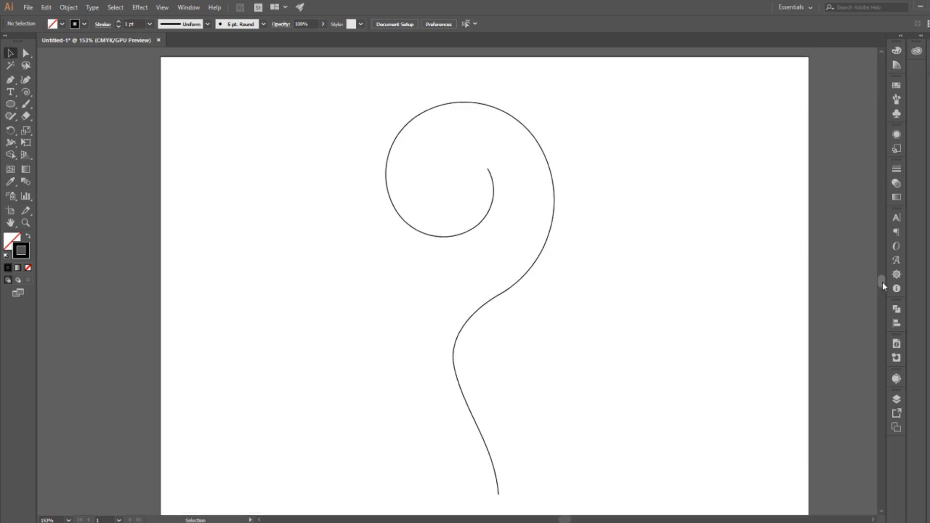
# - Raise the spiral path's stroke weight to 10 pt, then to 20 pt
pyautogui.moveTo(530, 247); pyautogui.dragTo(555, 267)
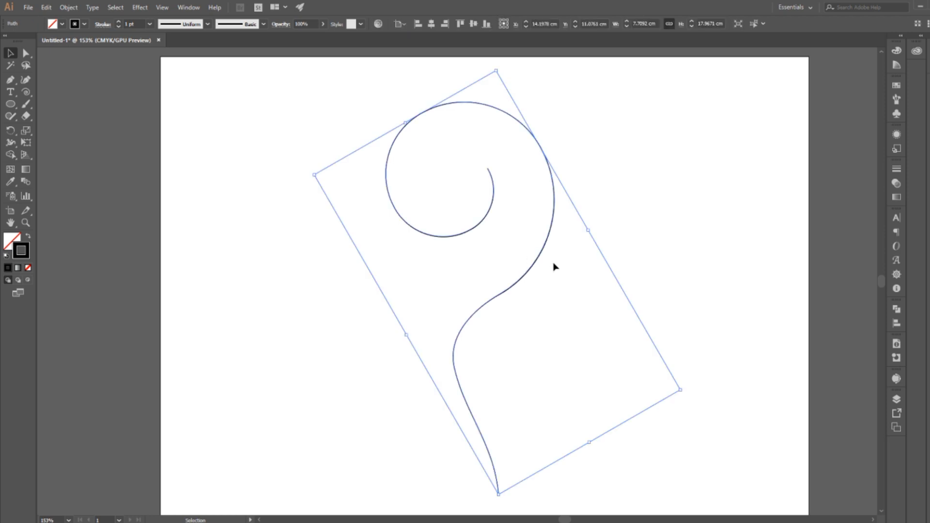
pyautogui.click(151, 24)
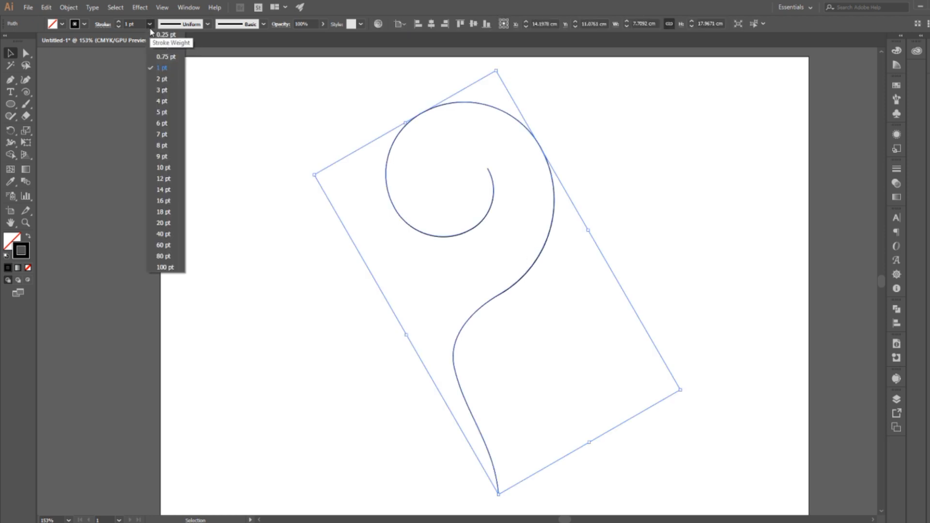
pyautogui.click(165, 168)
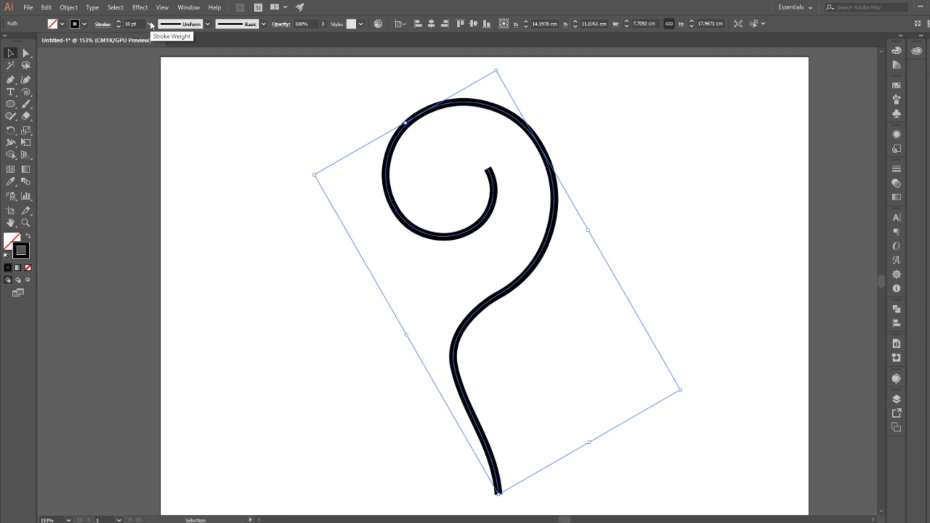
pyautogui.click(226, 141)
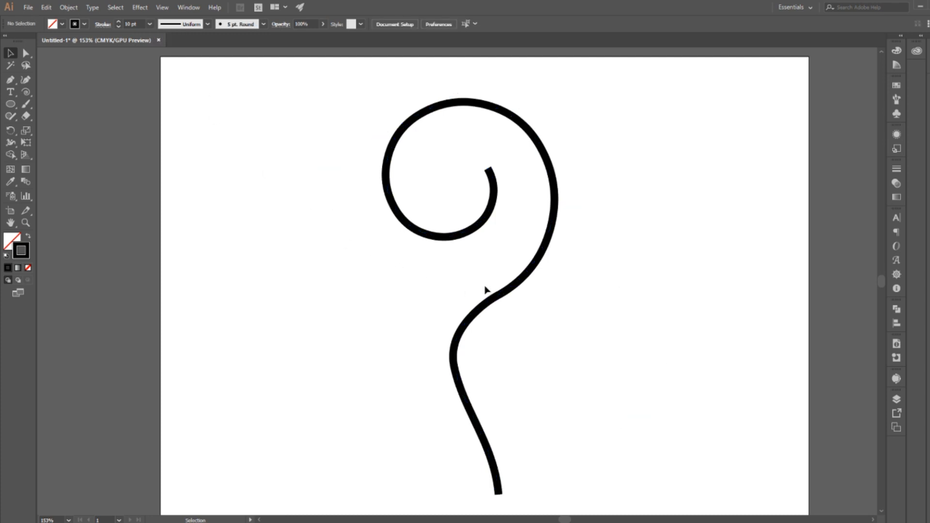
pyautogui.moveTo(413, 273); pyautogui.dragTo(508, 336)
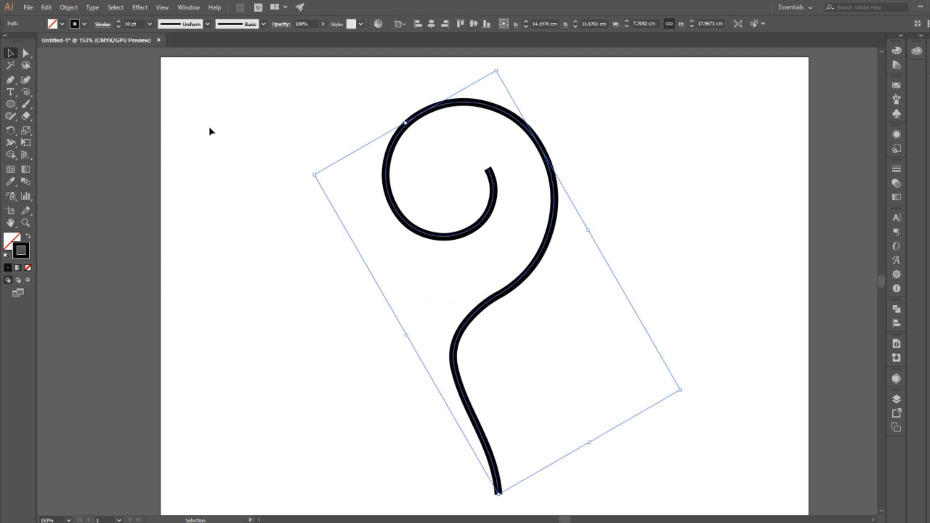
pyautogui.click(150, 23)
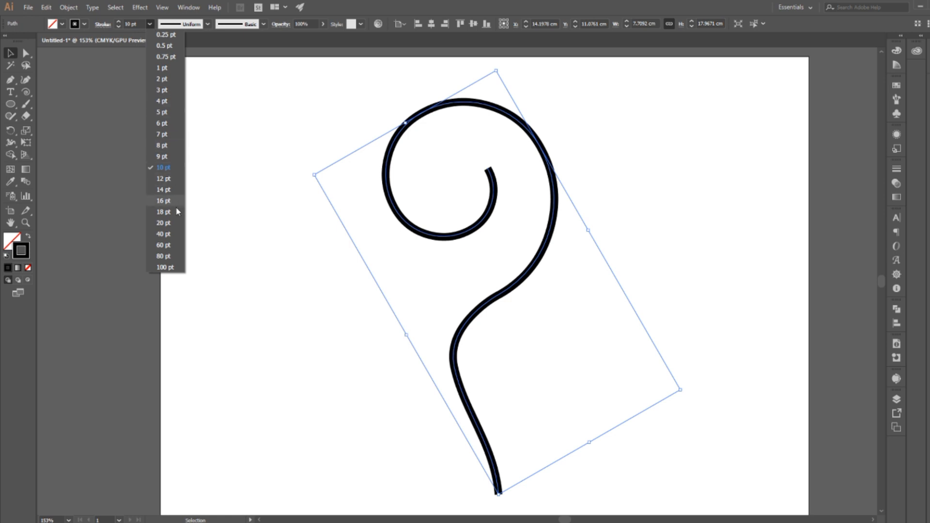
pyautogui.click(178, 223)
pyautogui.click(301, 292)
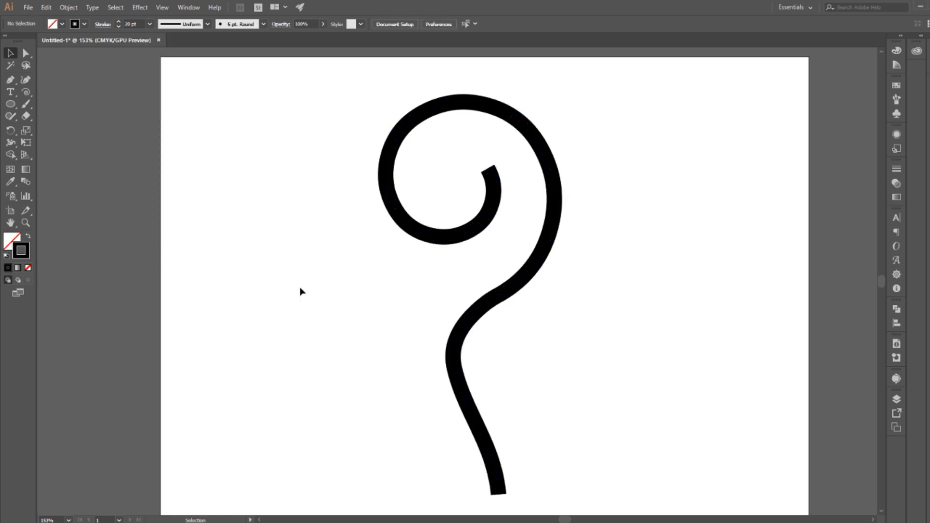
pyautogui.click(467, 235)
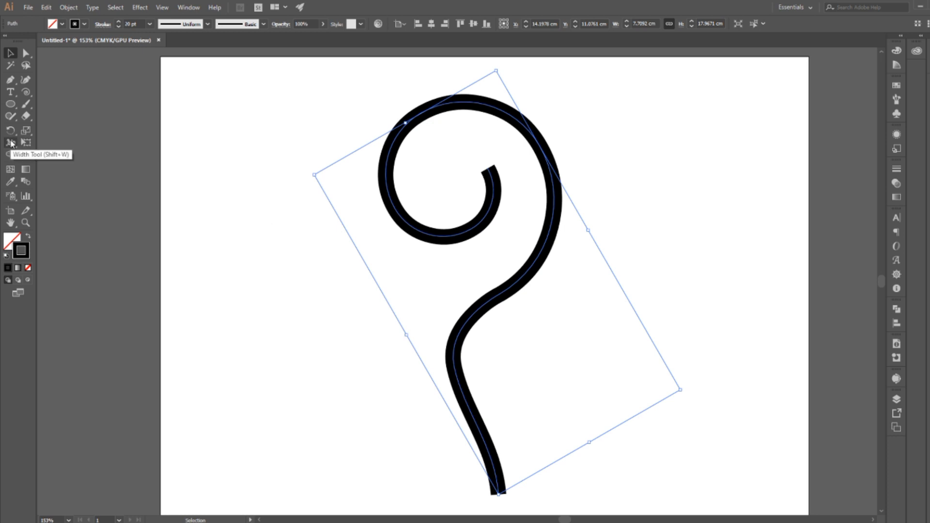
# - With the Width tool, taper the inner and bottom ends to points and swell the stem's bend
pyautogui.click(11, 143)
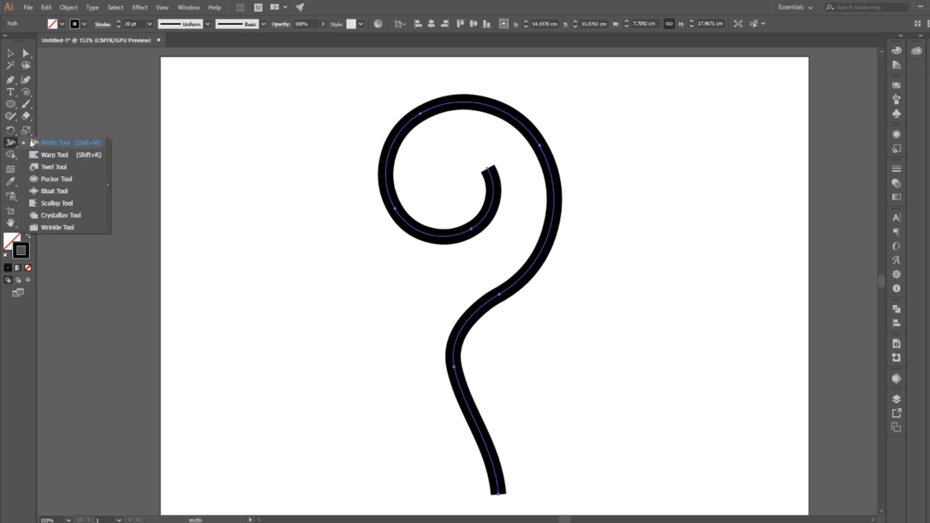
pyautogui.click(83, 143)
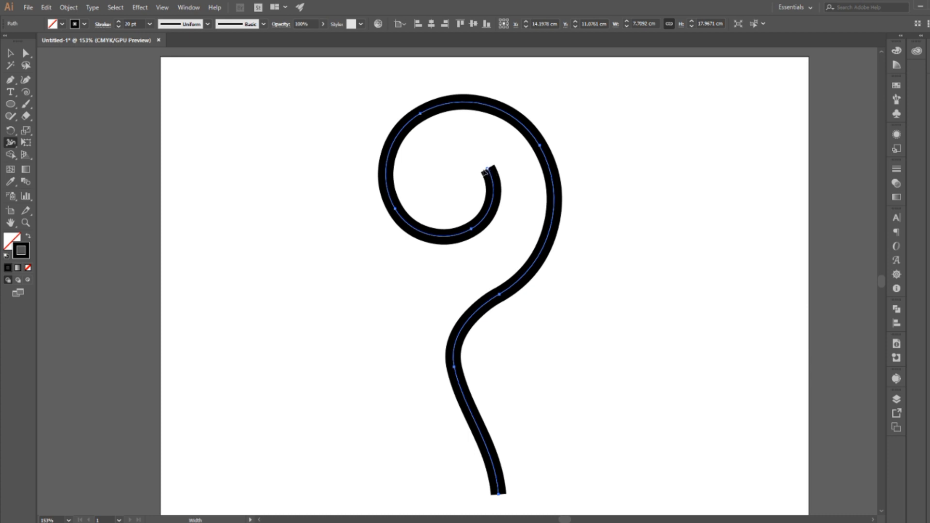
pyautogui.moveTo(489, 172); pyautogui.dragTo(490, 173)
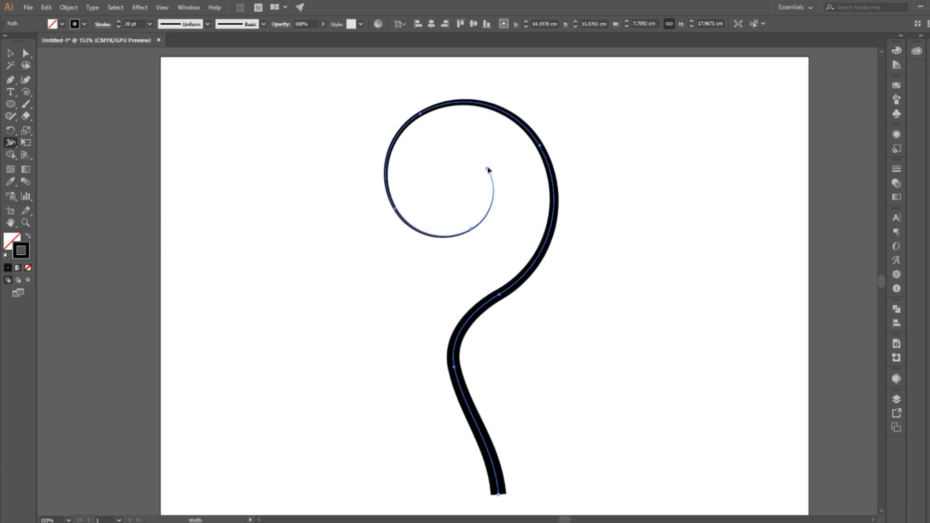
pyautogui.press('ctrl')
pyautogui.hotkey('ctrl', 'z')
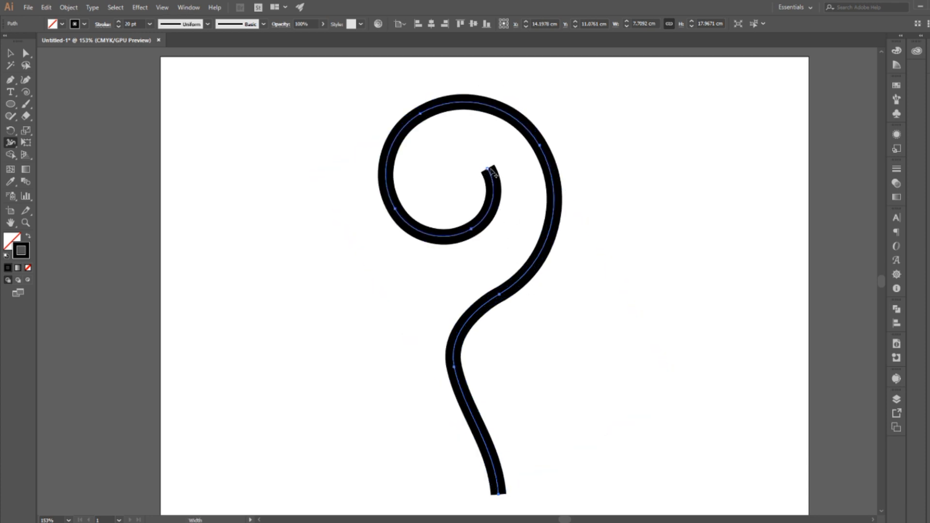
pyautogui.moveTo(490, 171); pyautogui.dragTo(488, 171)
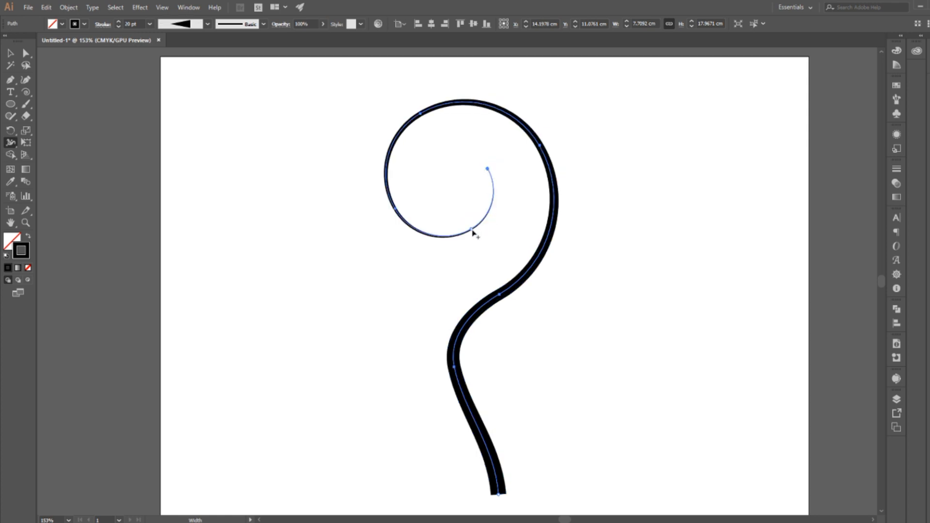
pyautogui.moveTo(473, 231); pyautogui.dragTo(476, 237)
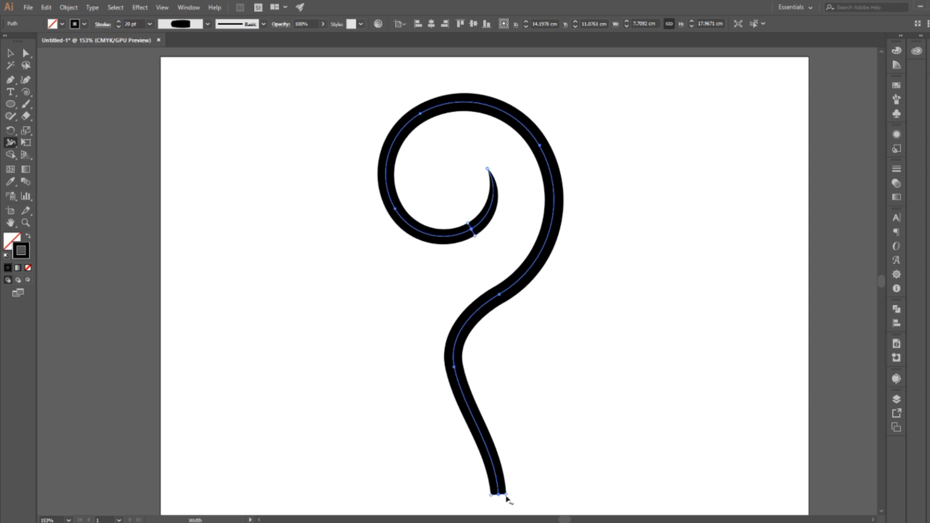
pyautogui.moveTo(507, 497); pyautogui.dragTo(499, 496)
pyautogui.moveTo(458, 369); pyautogui.dragTo(465, 370)
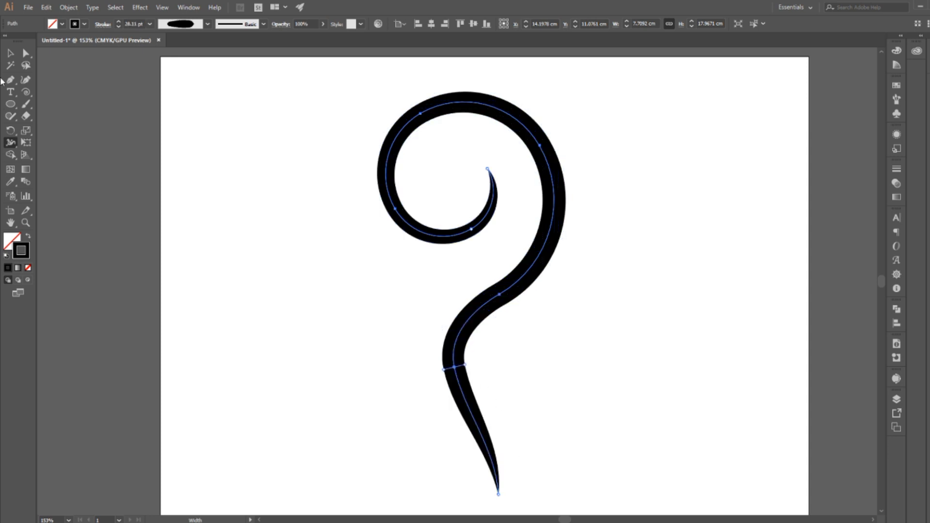
# - Draw a new 8-segment spiral on a blank area using the Spiral tool dialog
pyautogui.click(10, 53)
pyautogui.click(294, 237)
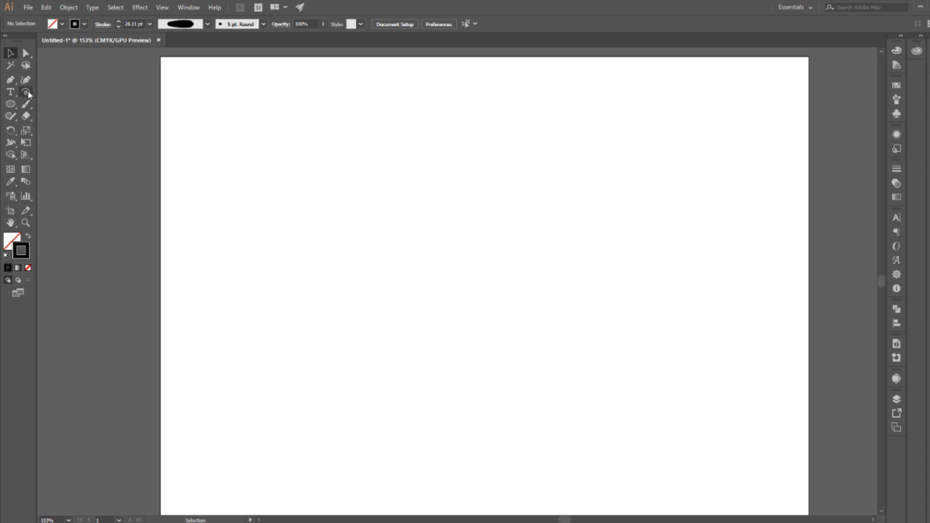
pyautogui.click(27, 92)
pyautogui.click(58, 116)
pyautogui.click(501, 265)
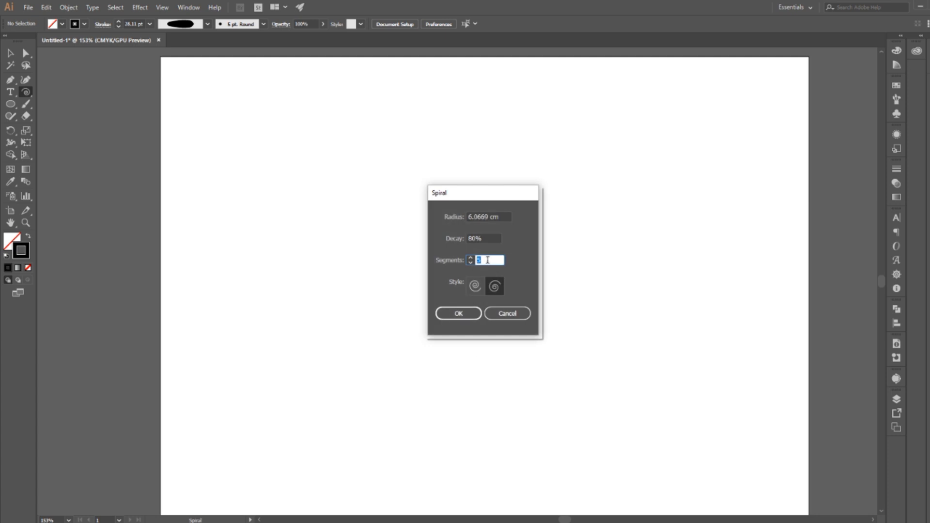
pyautogui.write('8')
pyautogui.click(474, 312)
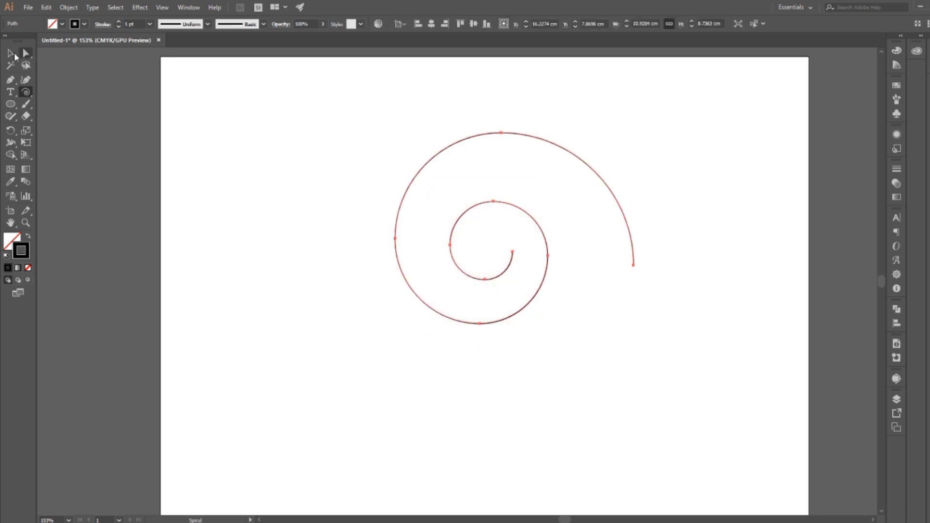
# - Move the new spiral up and to the left, then deselect it
pyautogui.click(10, 53)
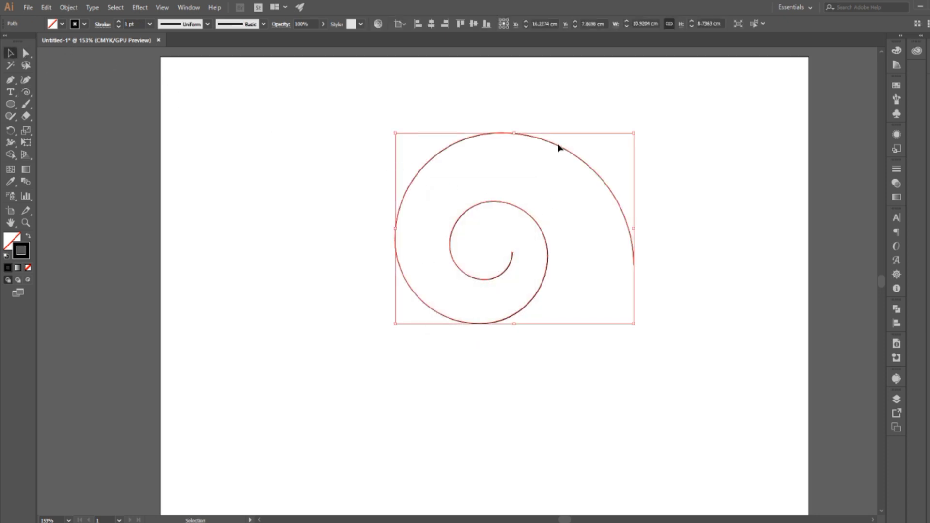
pyautogui.moveTo(560, 150); pyautogui.dragTo(517, 131)
pyautogui.click(630, 264)
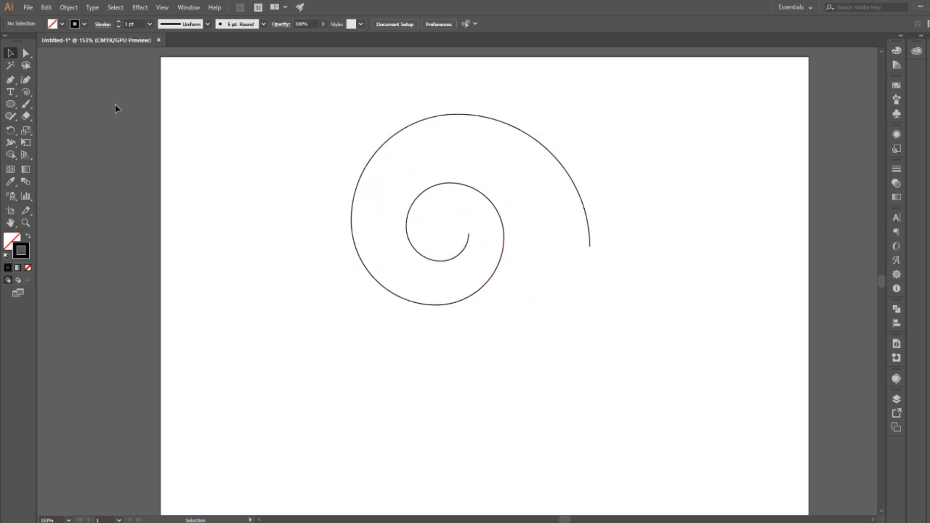
# - Extend the thin spiral's open end with a straight vertical Pen line down near the page bottom
pyautogui.click(10, 81)
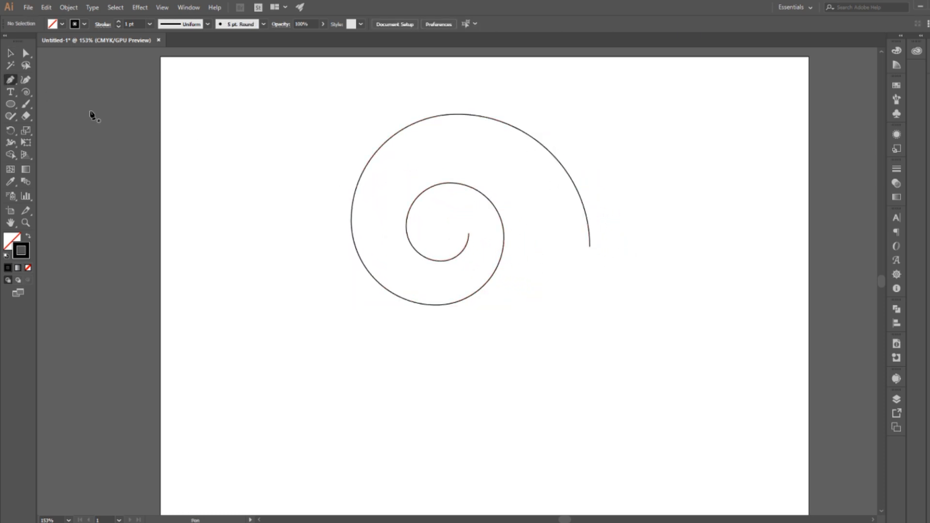
pyautogui.click(590, 248)
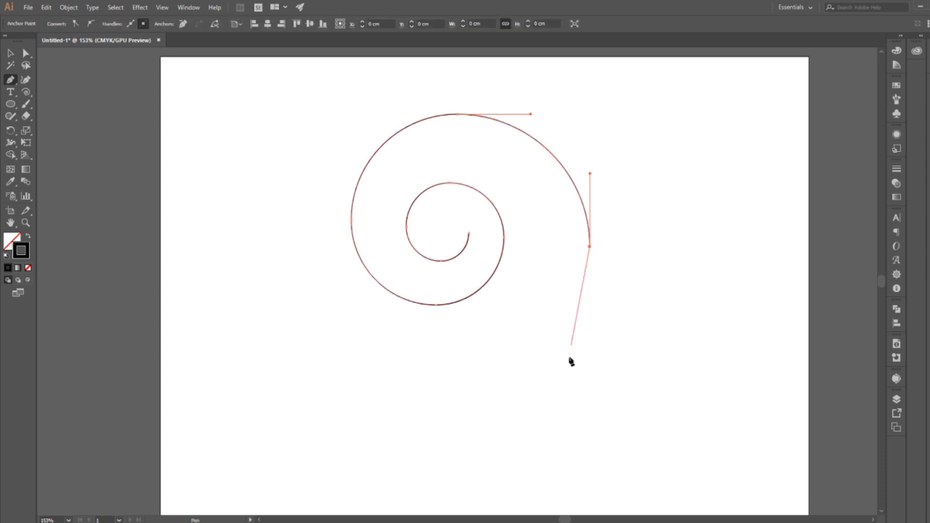
pyautogui.click(590, 483)
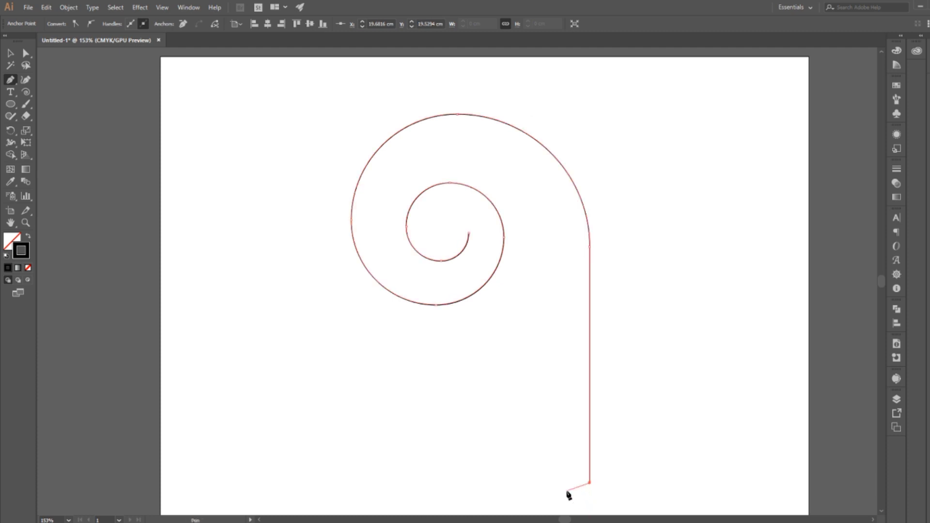
pyautogui.click(26, 53)
pyautogui.click(306, 210)
pyautogui.moveTo(322, 218); pyautogui.dragTo(373, 243)
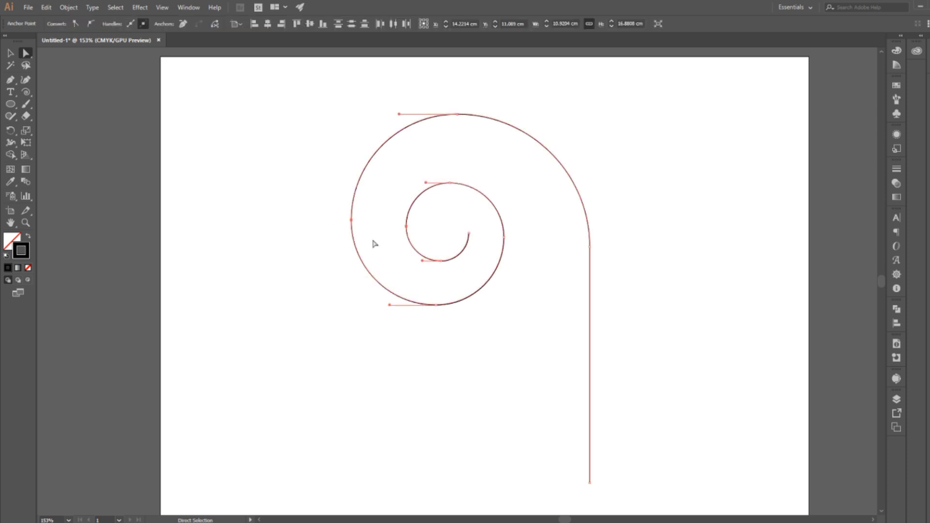
# - Set the spiral-and-stem path's stroke weight to 20 pt from the control bar
pyautogui.press('v')
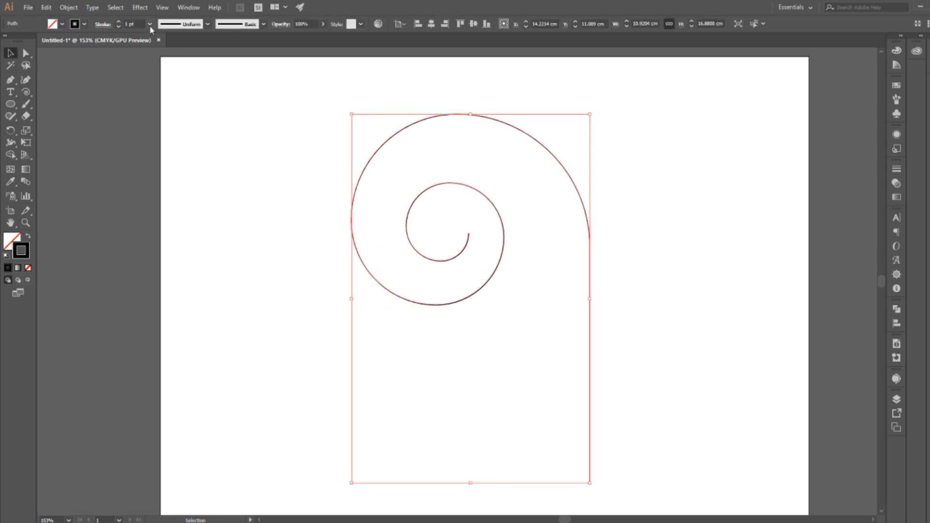
pyautogui.click(150, 23)
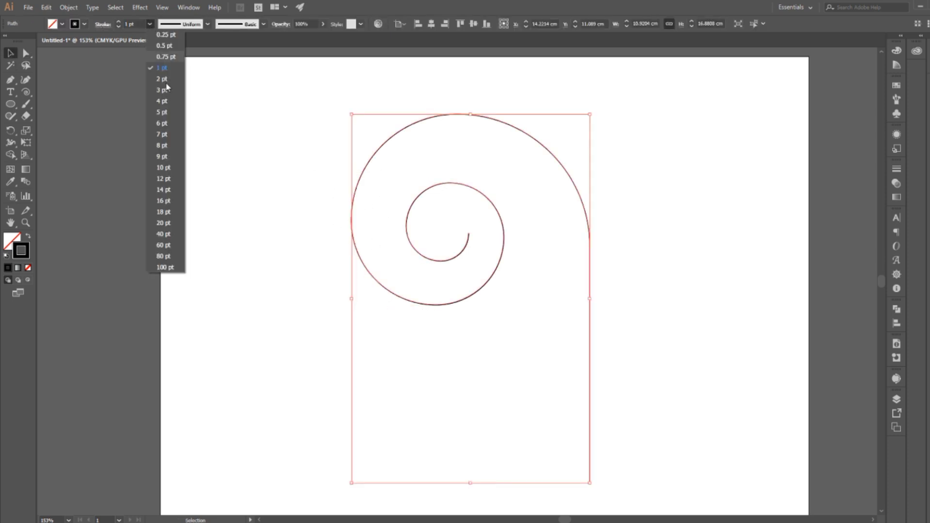
pyautogui.click(176, 227)
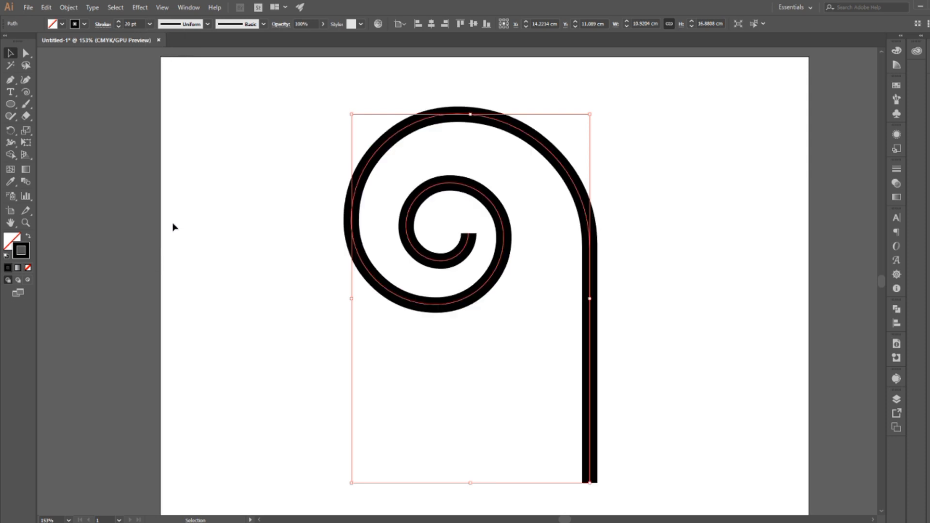
pyautogui.click(214, 244)
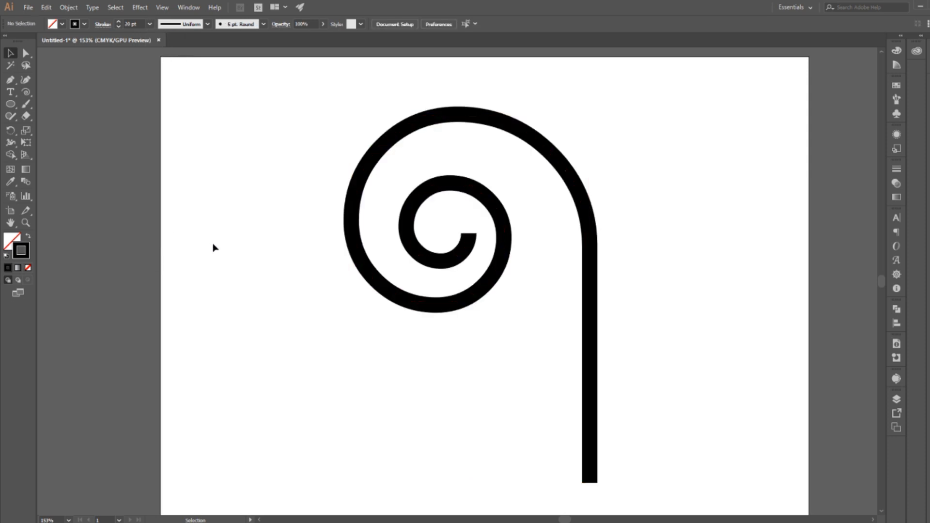
pyautogui.click(366, 272)
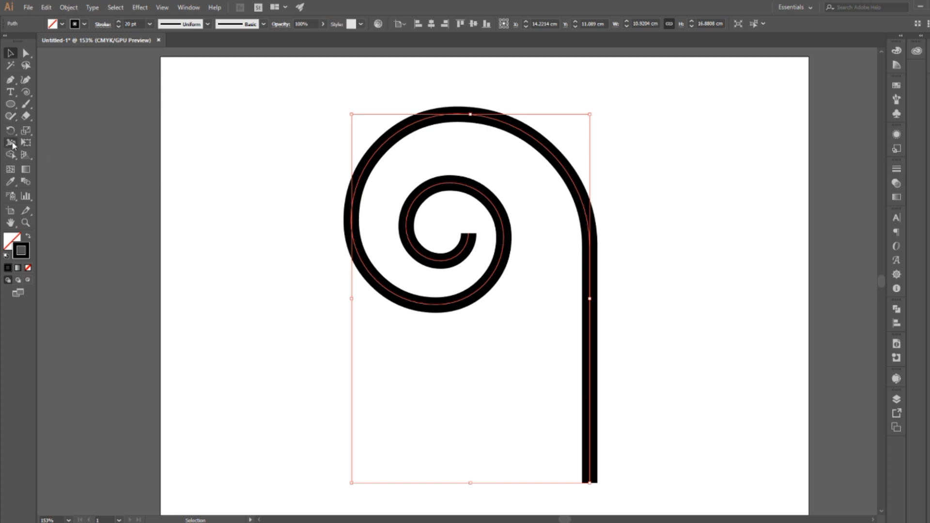
# - With the Width Tool, pinch the inner curl and stem tip to points and widen the mid-stem
pyautogui.moveTo(13, 145); pyautogui.dragTo(46, 146)
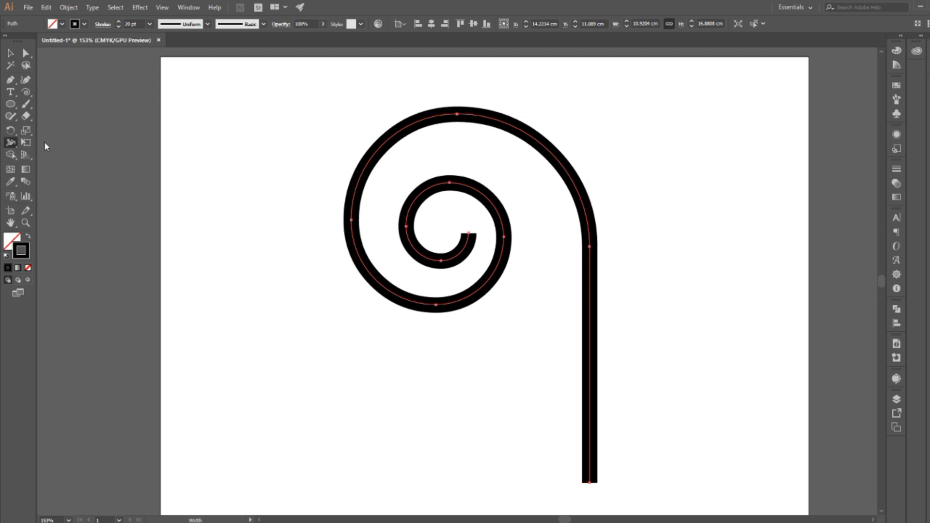
pyautogui.moveTo(469, 235); pyautogui.dragTo(444, 275)
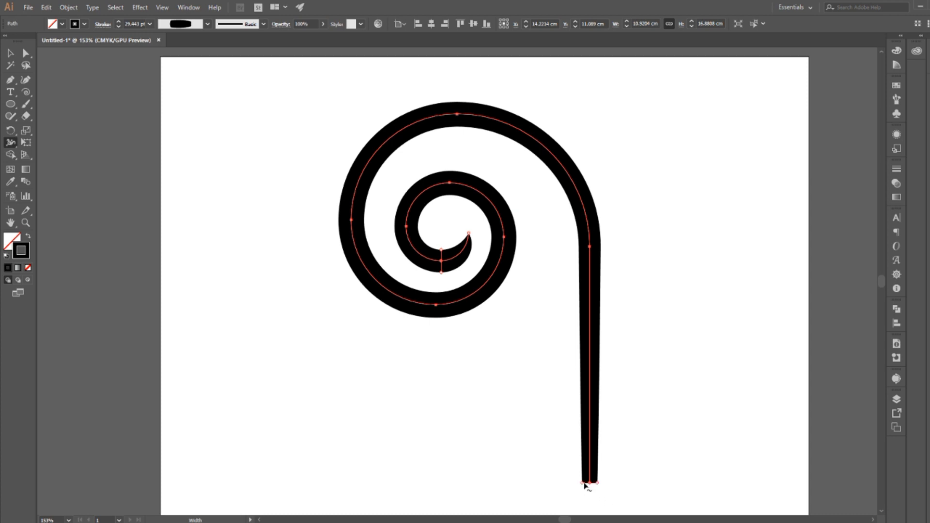
pyautogui.moveTo(584, 486); pyautogui.dragTo(589, 485)
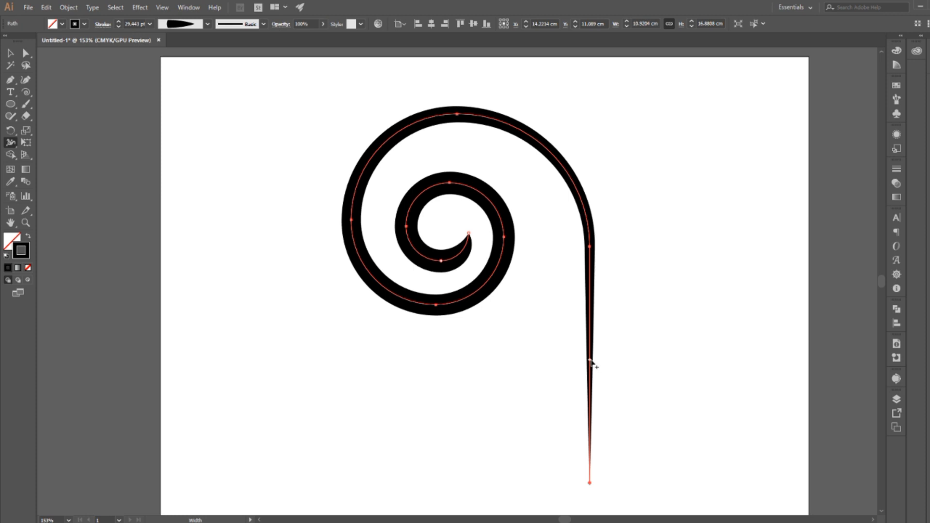
pyautogui.moveTo(600, 364); pyautogui.dragTo(598, 363)
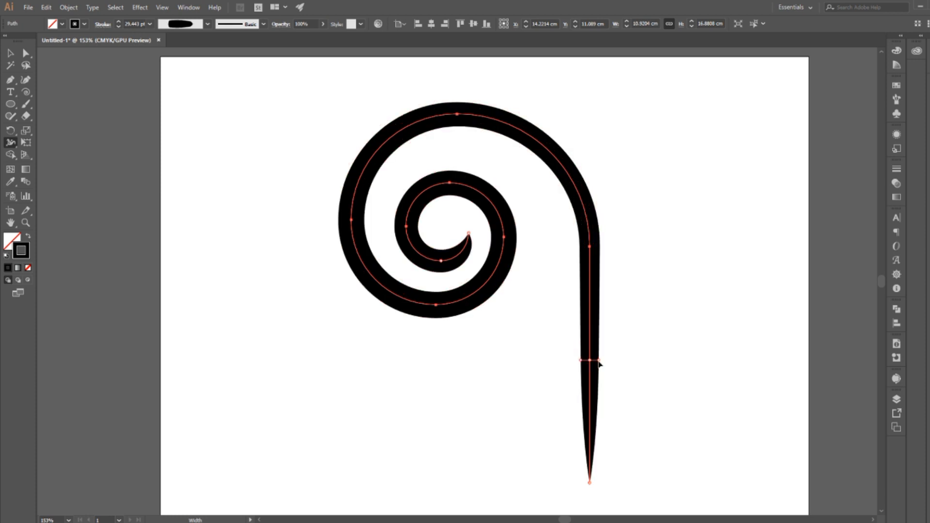
# - Scale the tapered spiral down from a corner handle and move it further left
pyautogui.click(9, 53)
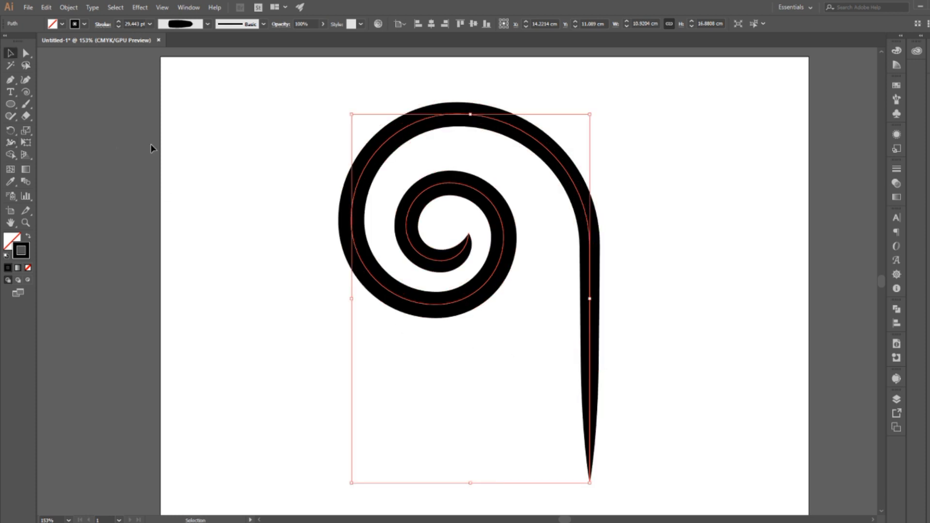
pyautogui.click(447, 350)
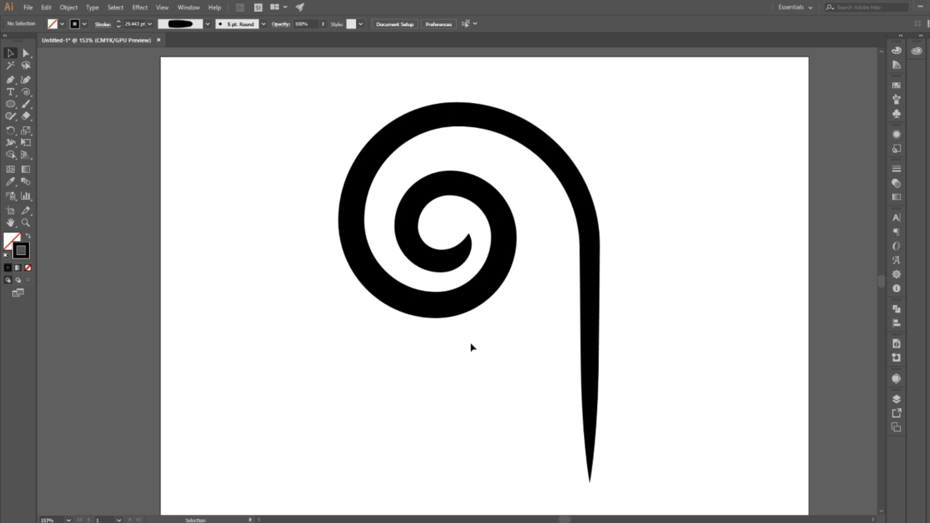
pyautogui.click(596, 252)
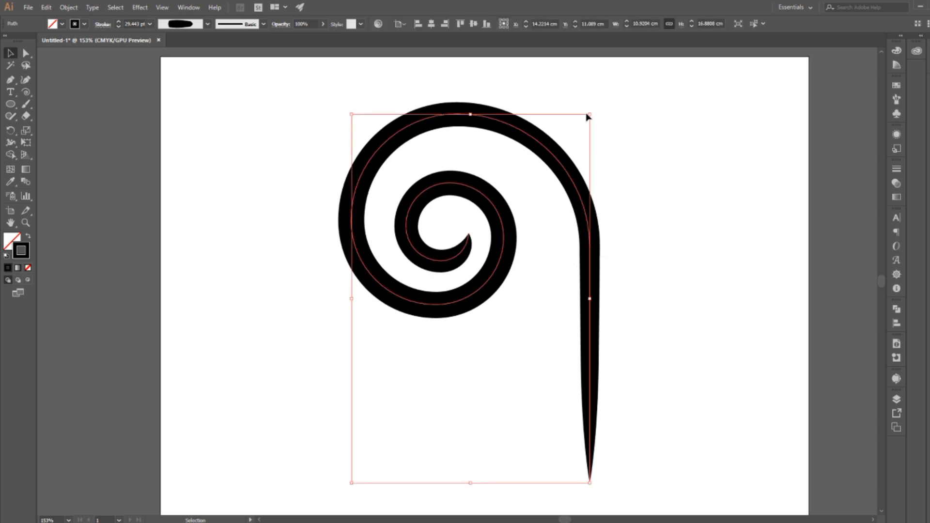
pyautogui.moveTo(593, 114); pyautogui.dragTo(530, 207)
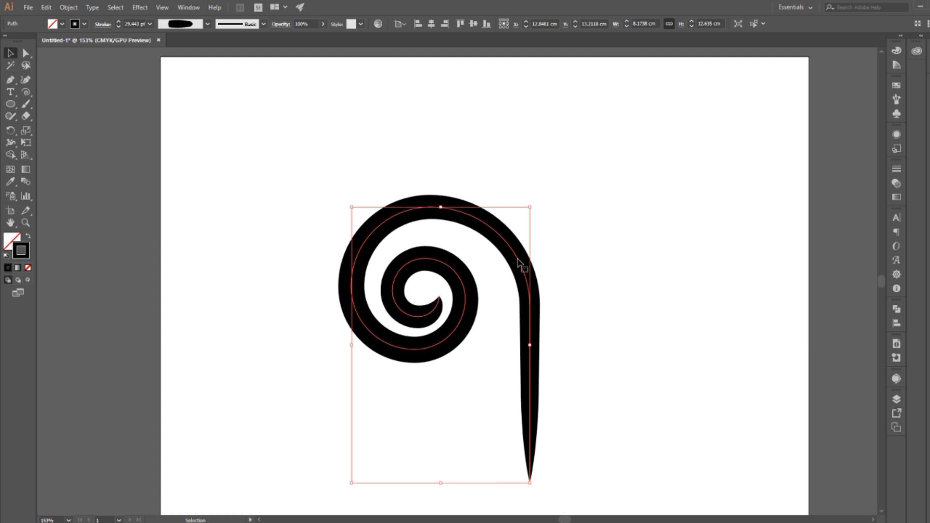
pyautogui.moveTo(519, 268); pyautogui.dragTo(472, 265)
pyautogui.click(502, 272)
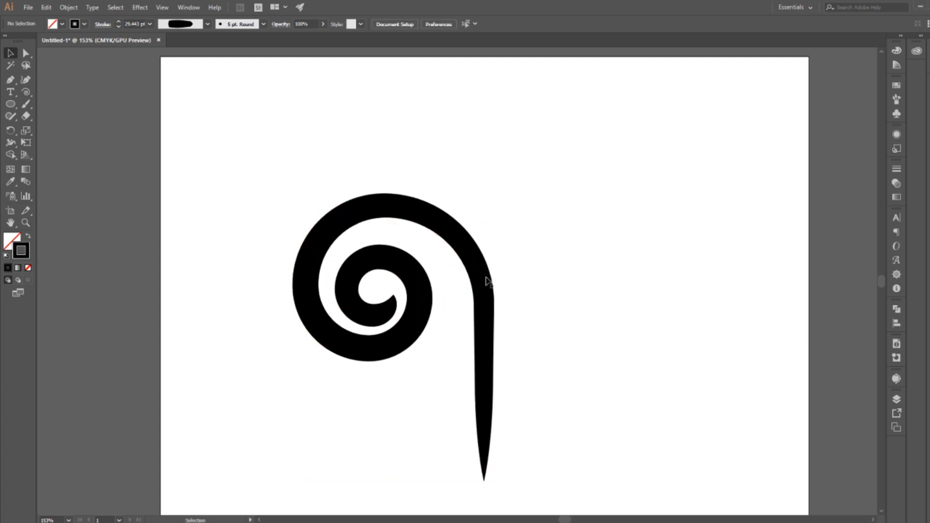
pyautogui.click(480, 282)
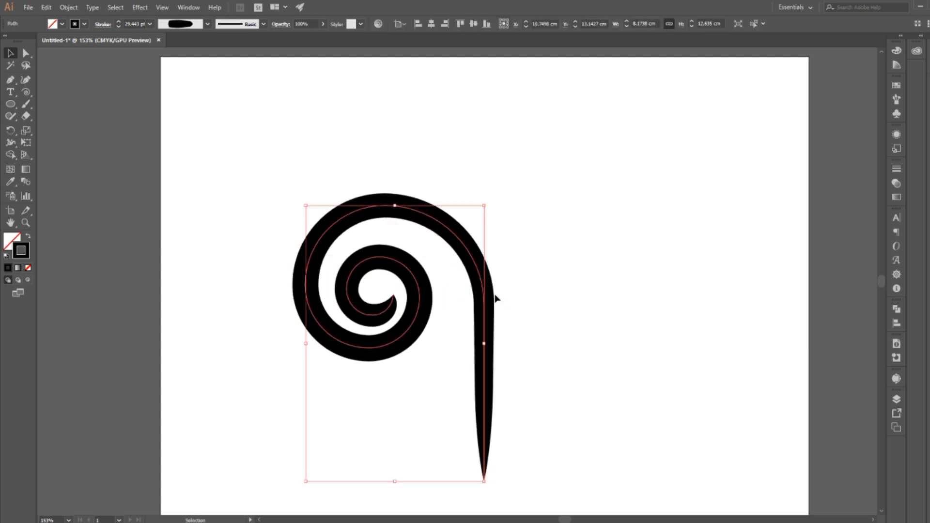
# - Create a vertically reflected copy of the spiral and slide it straight right
pyautogui.click(10, 131)
pyautogui.click(53, 142)
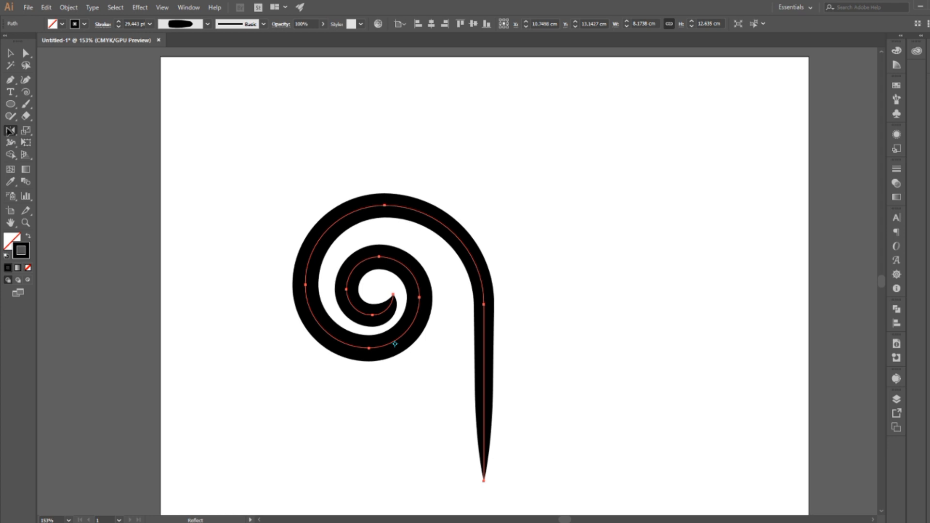
pyautogui.doubleClick(10, 131)
pyautogui.press('Escape')
pyautogui.press('v')
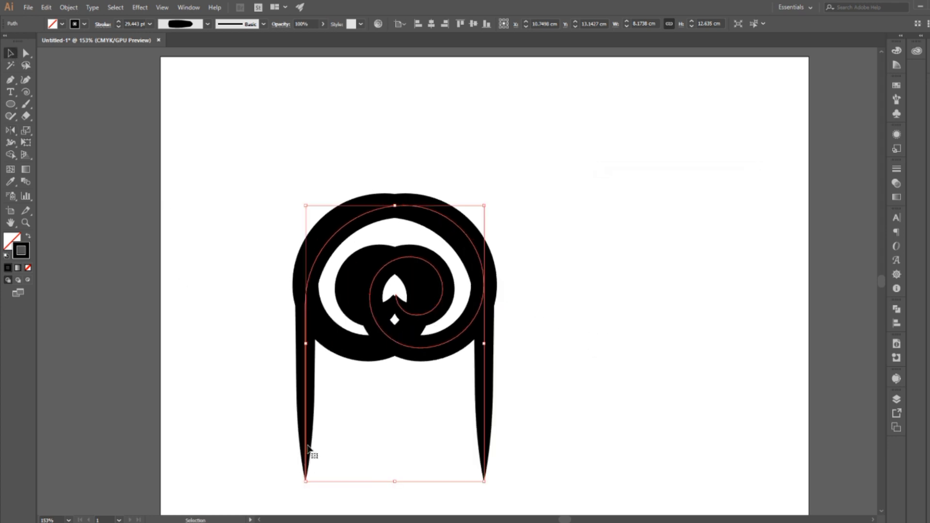
pyautogui.moveTo(308, 449); pyautogui.dragTo(487, 446)
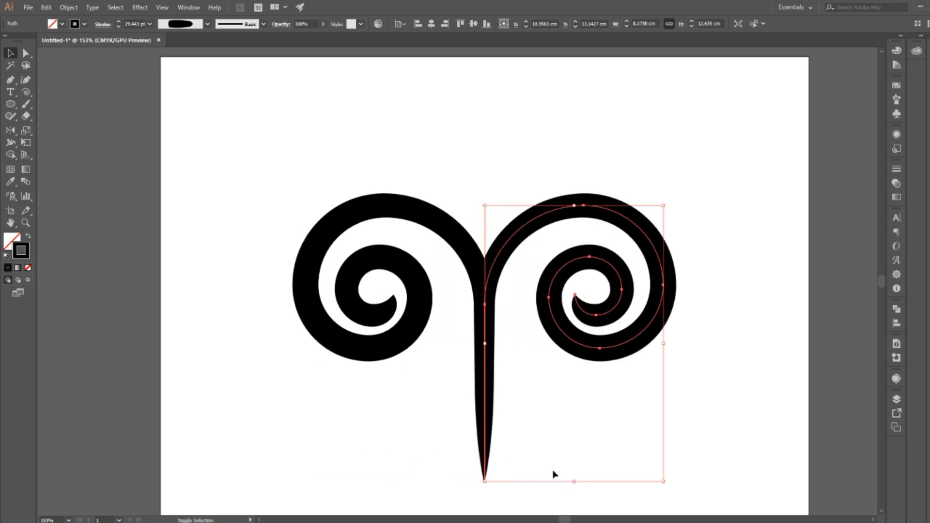
# - Nudge the right horn until both stems meet, then select the whole ram-horn artwork
pyautogui.click(555, 478)
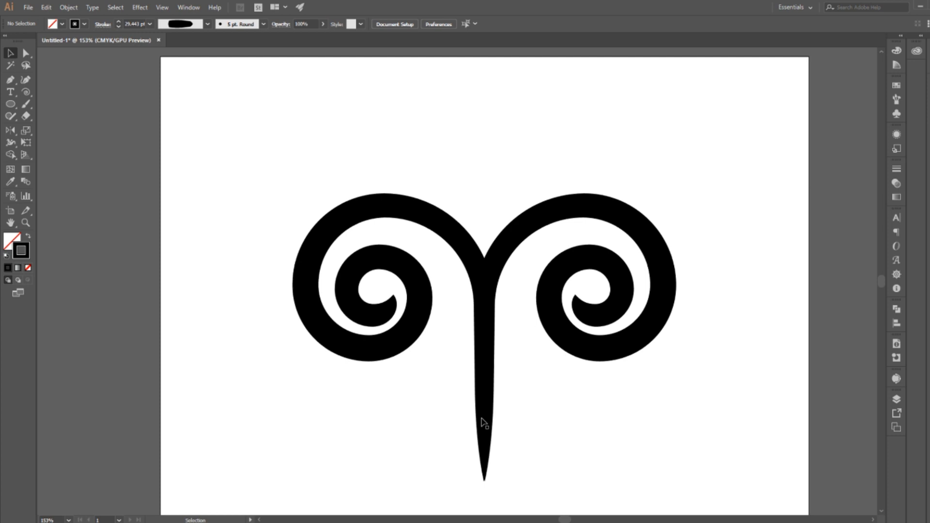
pyautogui.moveTo(503, 246); pyautogui.dragTo(504, 250)
pyautogui.hotkey('ctrl', 'shift', 'a')
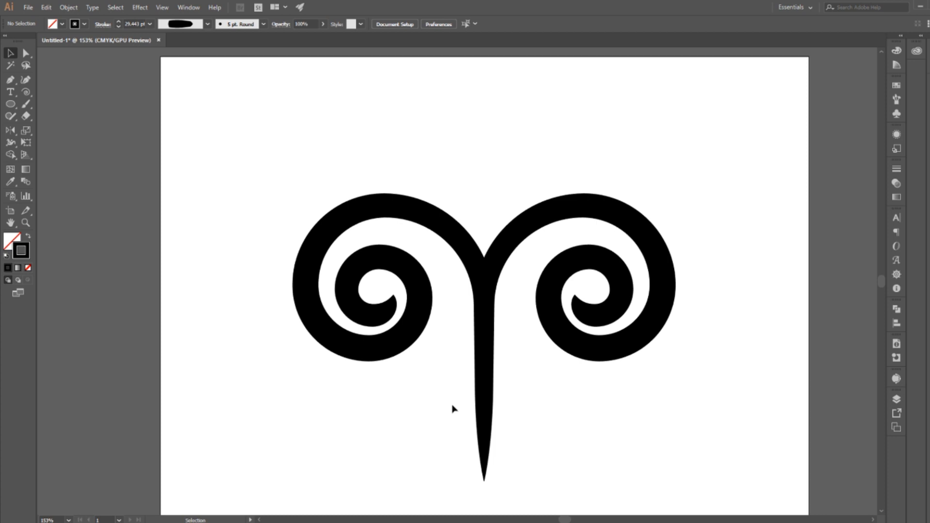
pyautogui.click(499, 363)
# - Select all of the ram-horn artwork and delete it from the artboard
pyautogui.moveTo(499, 363); pyautogui.dragTo(512, 314)
pyautogui.click(550, 419)
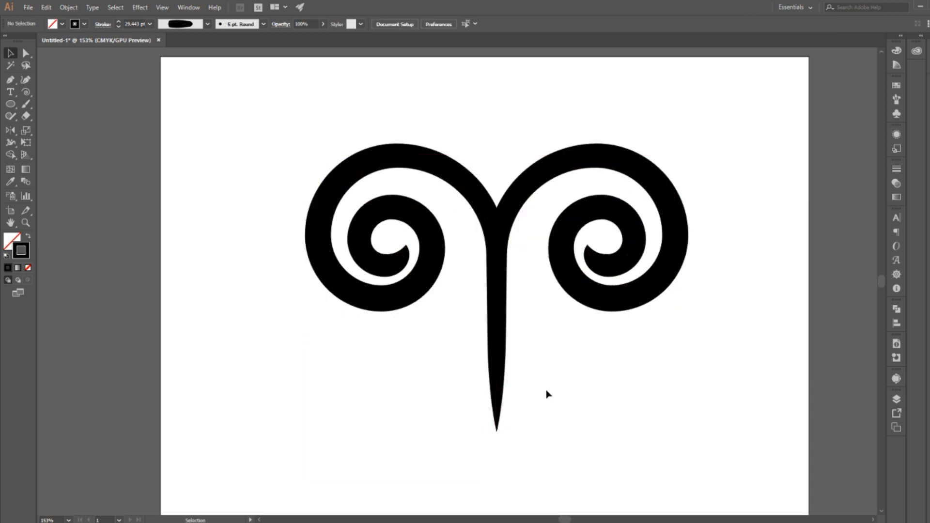
pyautogui.hotkey('ctrl', 'a')
pyautogui.press('Delete')
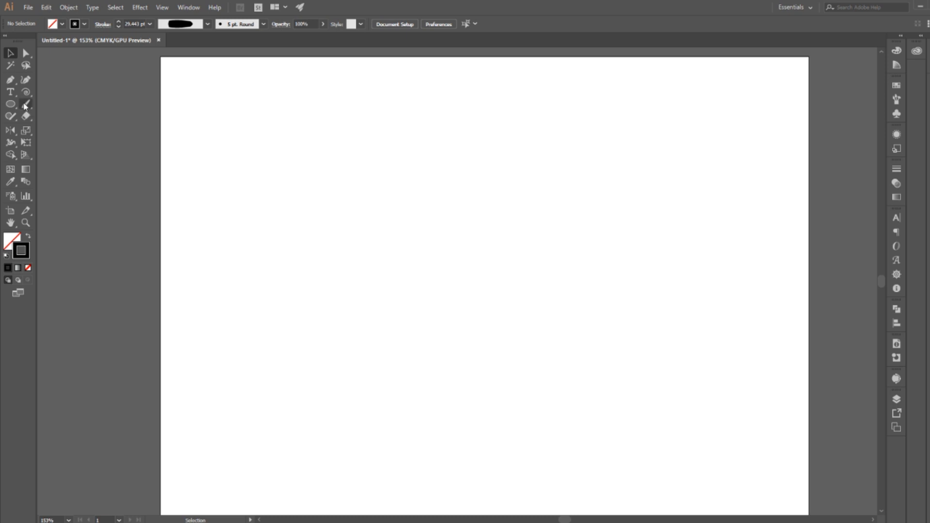
# - Draw a new thin 1 pt spiral near the page centre with the Spiral Tool
pyautogui.moveTo(25, 92); pyautogui.dragTo(56, 116)
pyautogui.moveTo(477, 281); pyautogui.dragTo(583, 408)
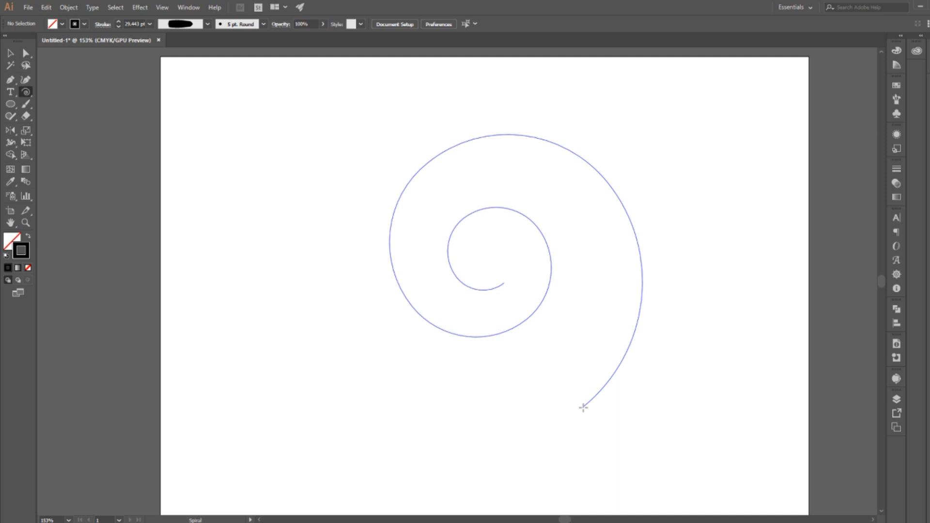
pyautogui.moveTo(583, 408); pyautogui.dragTo(583, 408)
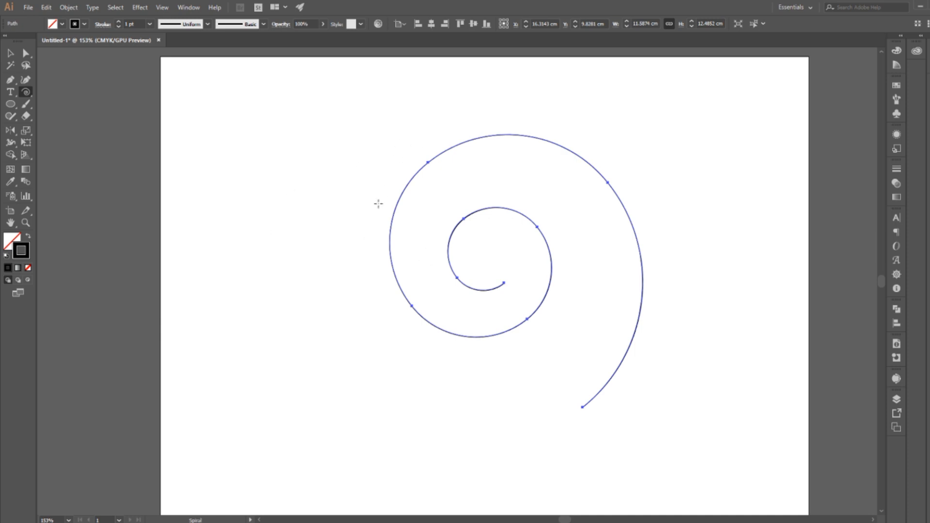
pyautogui.press('c')
pyautogui.moveTo(28, 115); pyautogui.dragTo(69, 125)
pyautogui.click(429, 161)
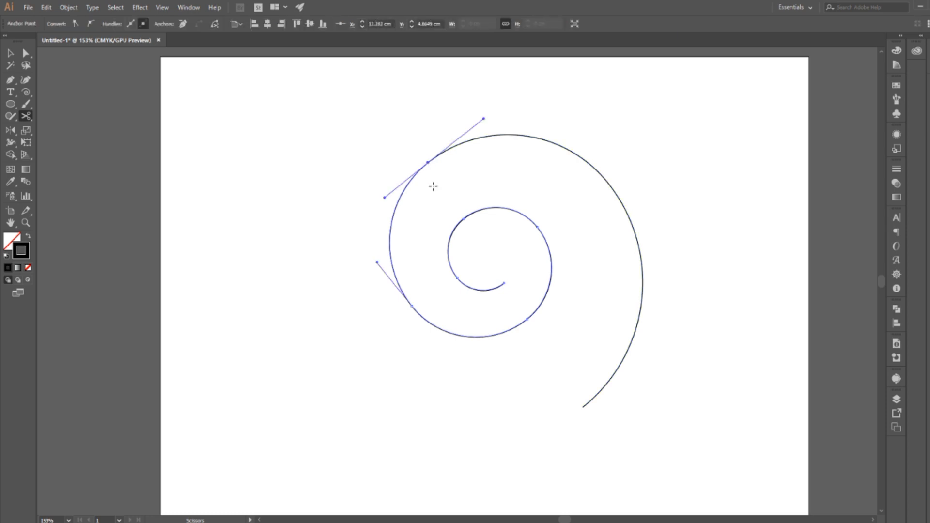
pyautogui.click(390, 239)
pyautogui.click(26, 52)
pyautogui.moveTo(386, 190); pyautogui.dragTo(412, 216)
pyautogui.press('Delete')
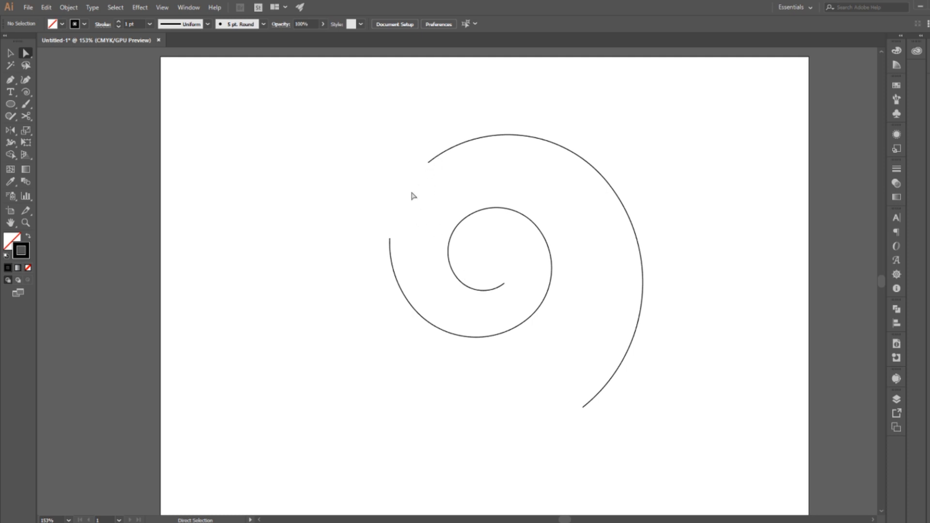
pyautogui.click(12, 53)
pyautogui.press('a')
pyautogui.hotkey('ctrl', 'a')
pyautogui.hotkey('ctrl', 'j')
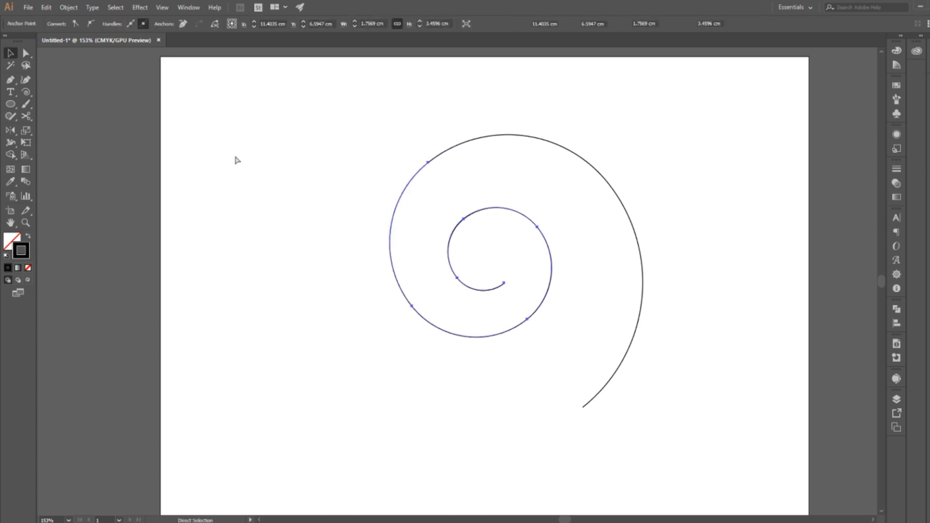
# - Undo an accidental move, then cut the spiral at its top with the Scissors tool
pyautogui.press('v')
pyautogui.click(344, 173)
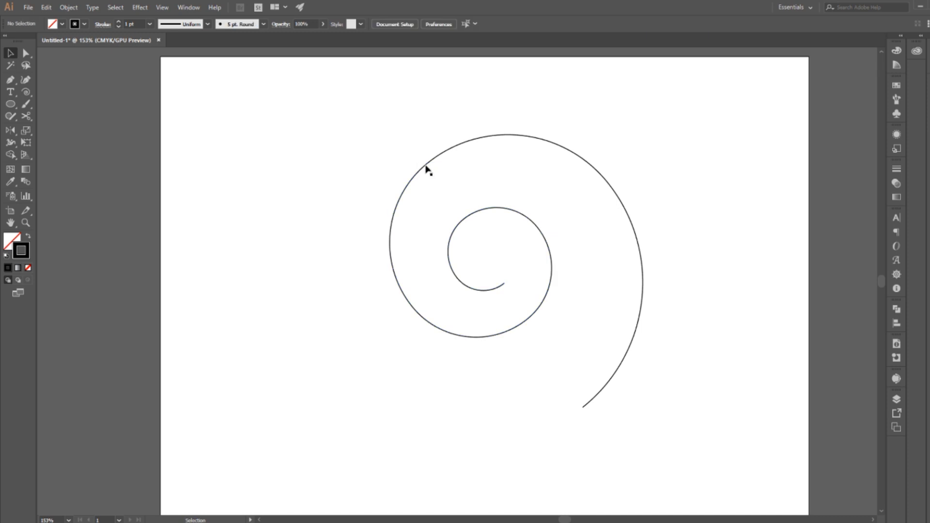
pyautogui.moveTo(426, 170); pyautogui.dragTo(412, 177)
pyautogui.hotkey('ctrl', 'z')
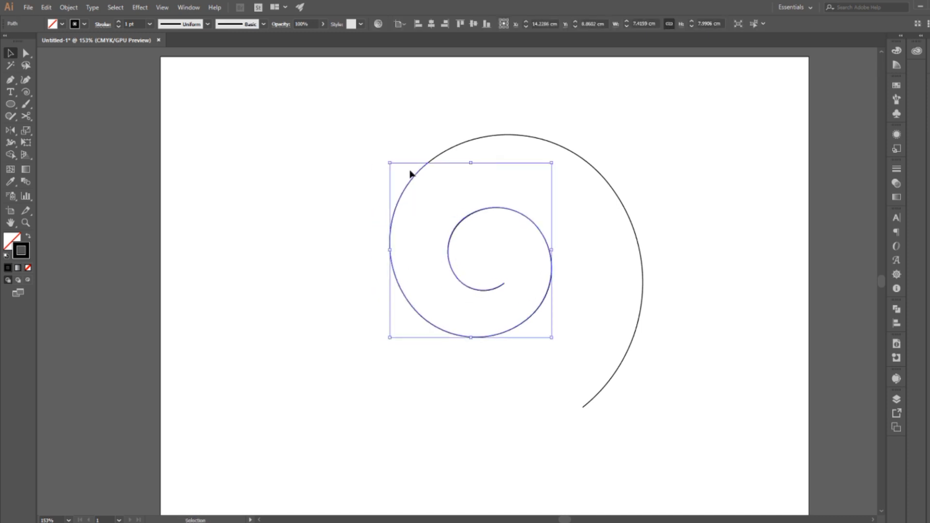
pyautogui.click(450, 115)
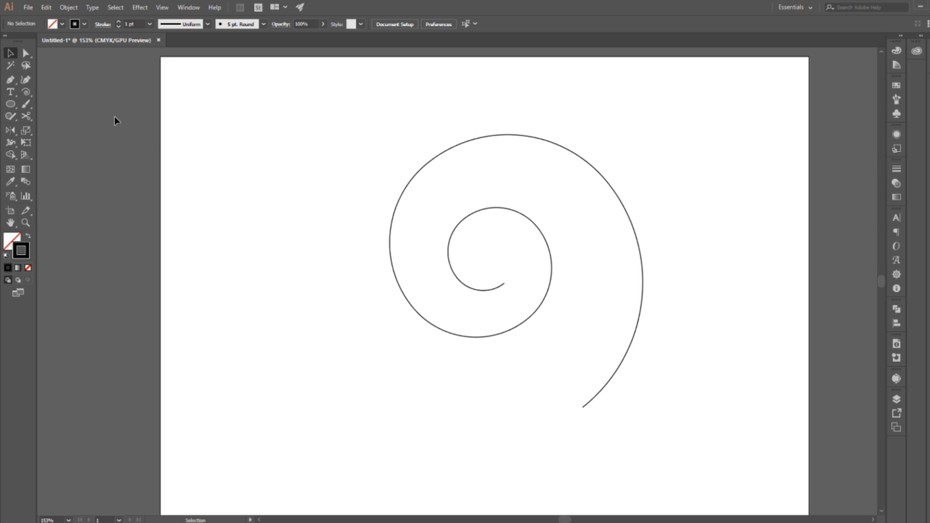
pyautogui.click(30, 113)
pyautogui.click(502, 135)
# - Drag the outer arc to the right, away from the inner coil
pyautogui.click(11, 53)
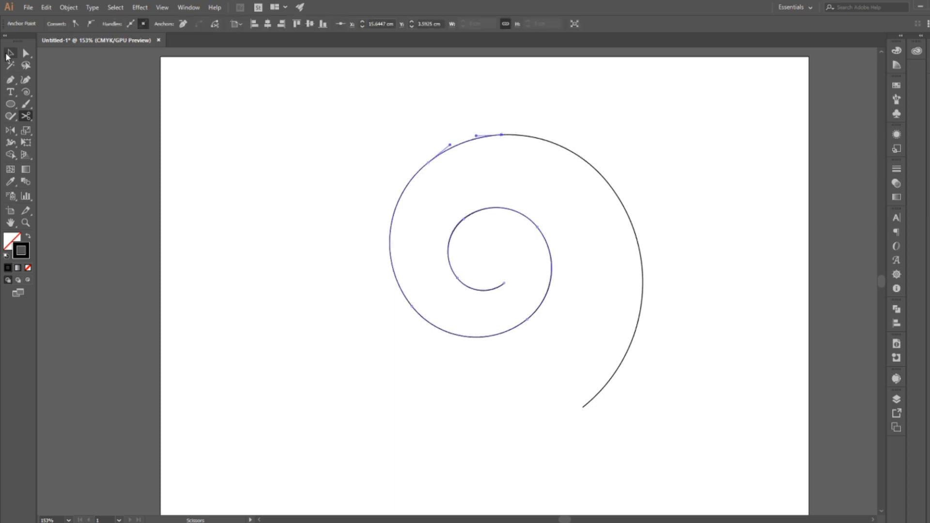
pyautogui.click(144, 140)
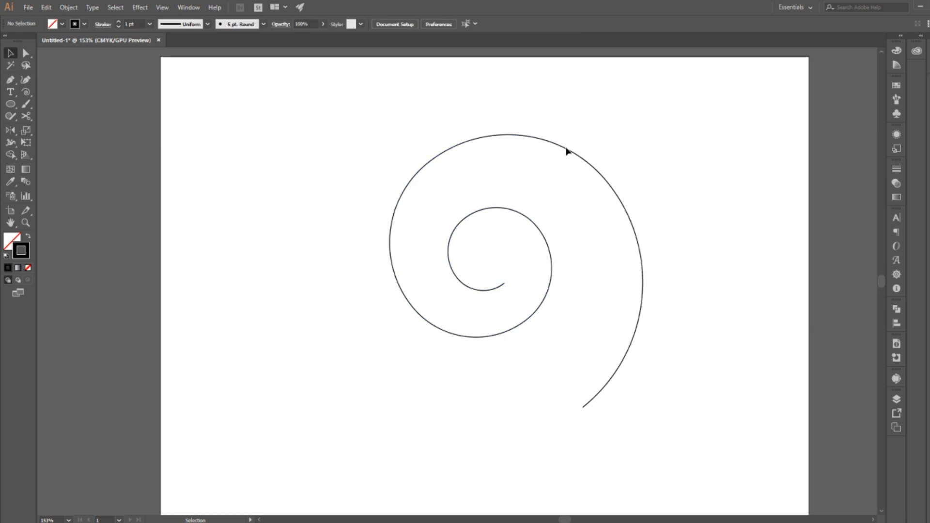
pyautogui.moveTo(572, 154); pyautogui.dragTo(696, 166)
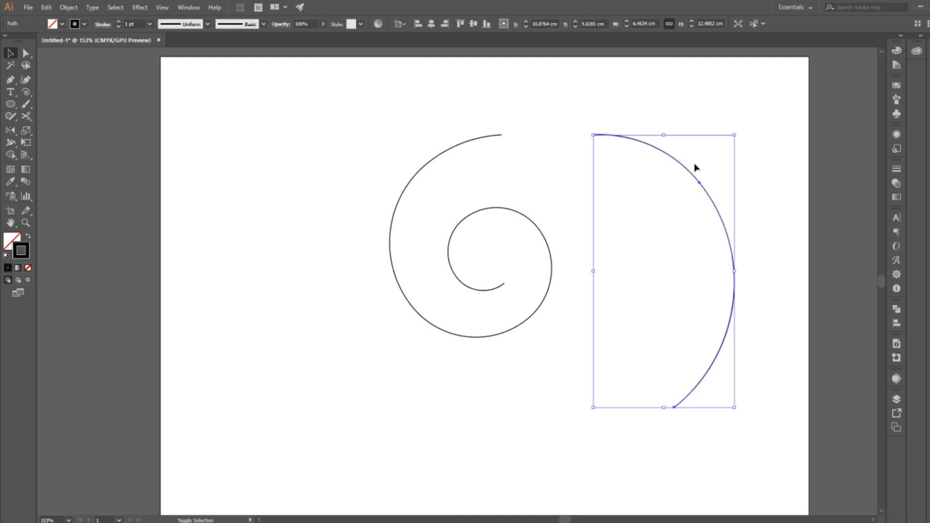
pyautogui.click(690, 187)
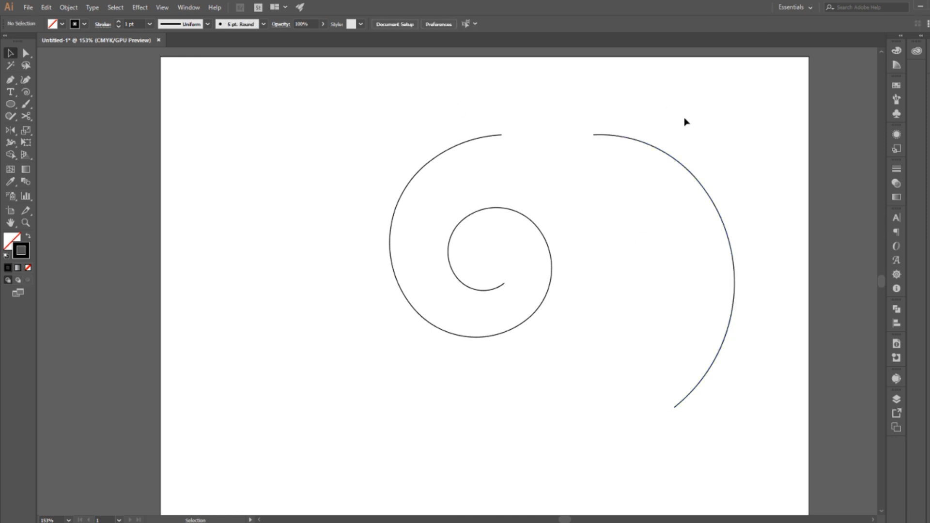